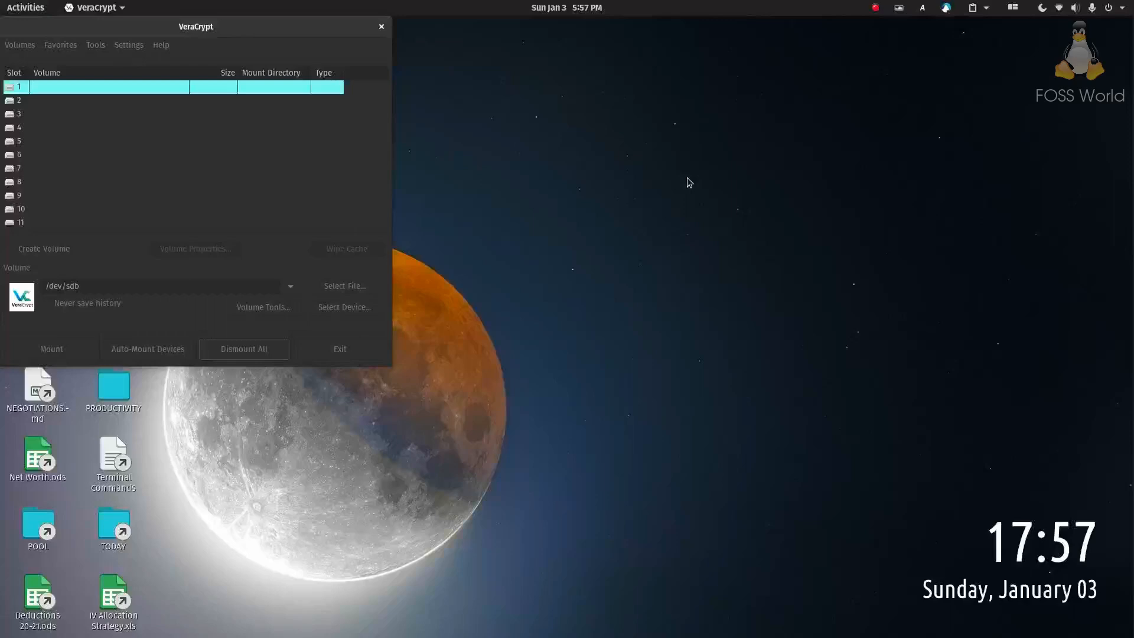
Launch Disks and select the 7.8 GB Thumb Drive
{"action": "key", "text": "super"}
{"action": "type", "text": "disk"}
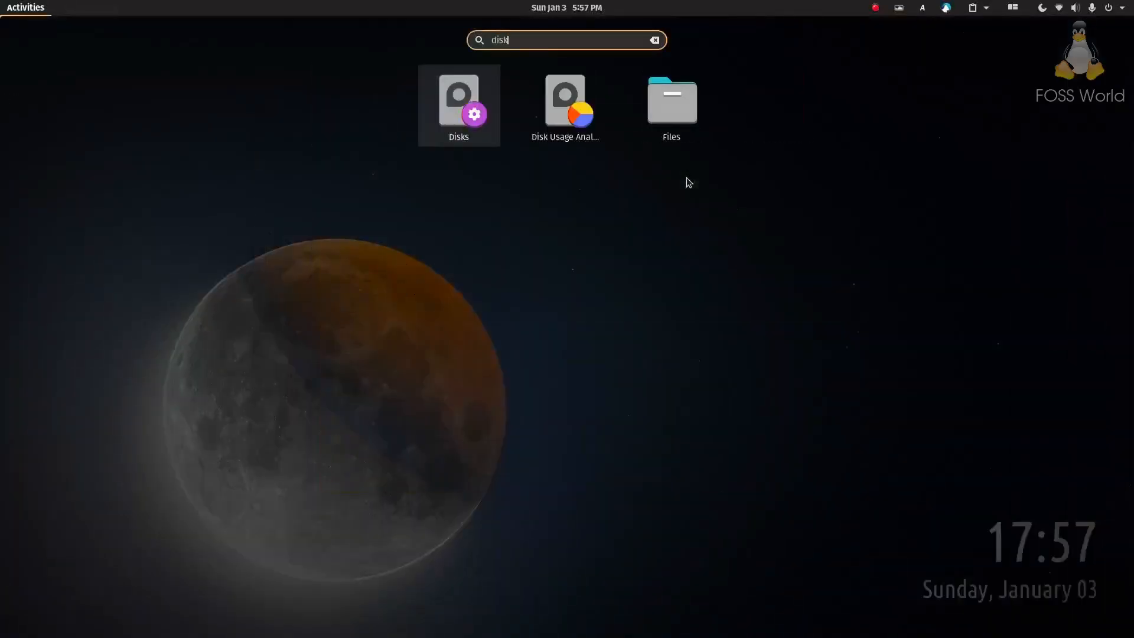
{"action": "key", "text": "Return"}
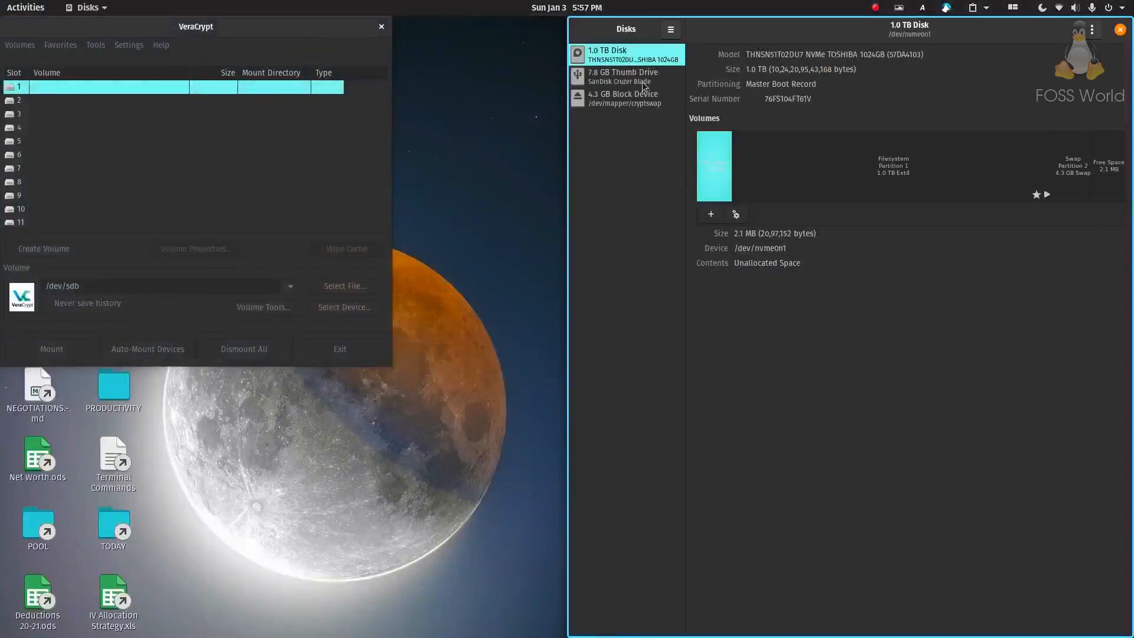
{"action": "left_click", "coordinate": [642, 81]}
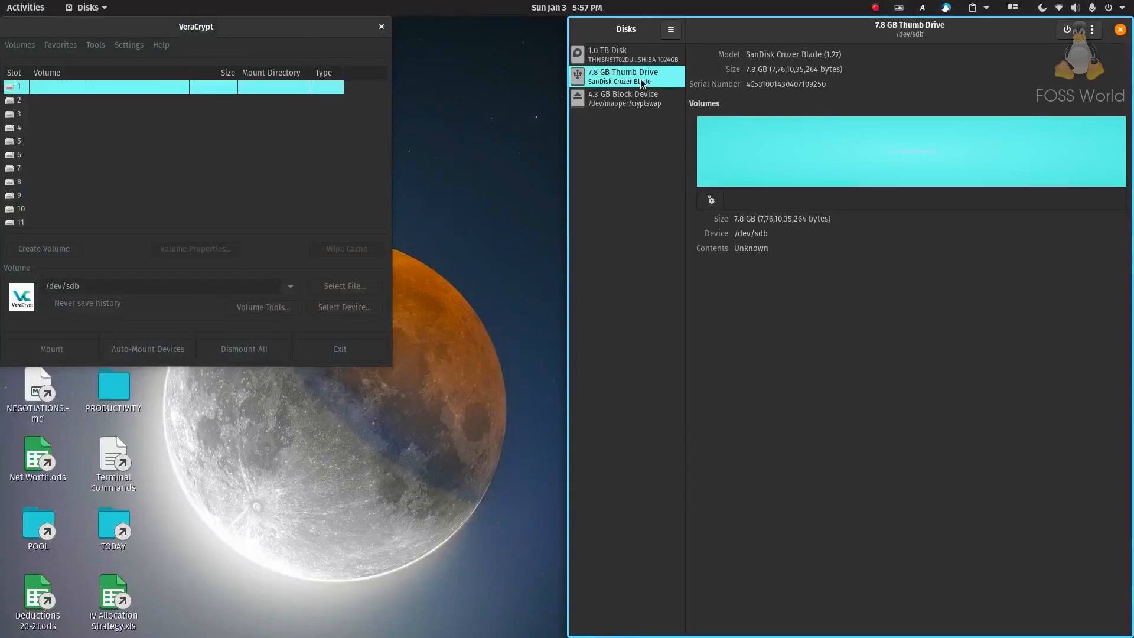
Format the thumb drive with quick erase and GPT partitioning, confirming the format
{"action": "left_click", "coordinate": [1093, 29]}
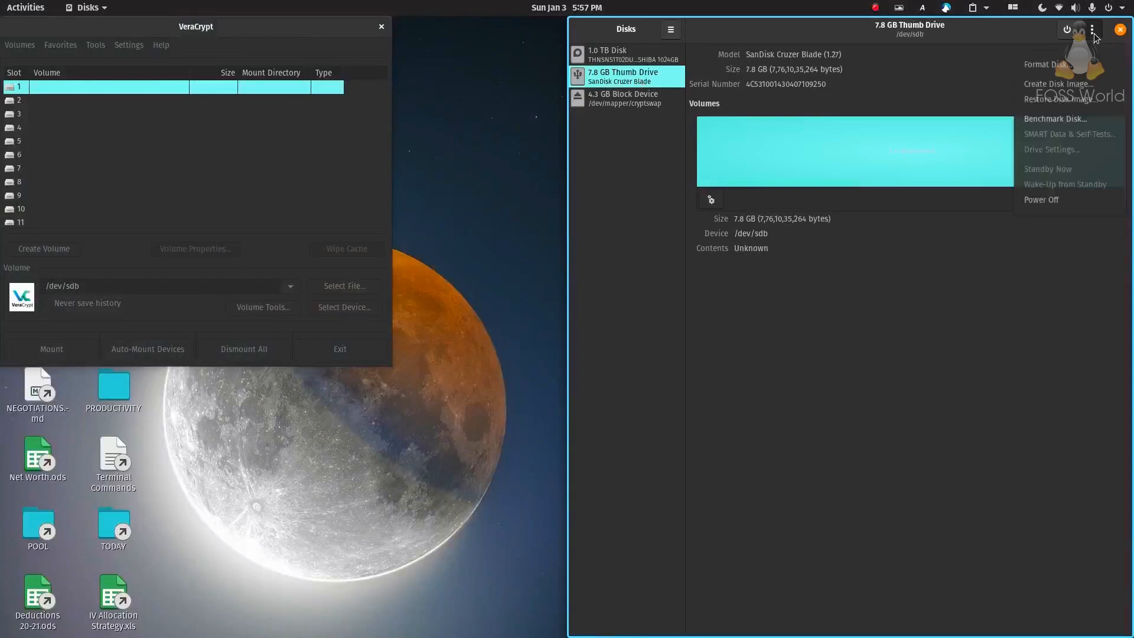
{"action": "left_click", "coordinate": [1077, 64]}
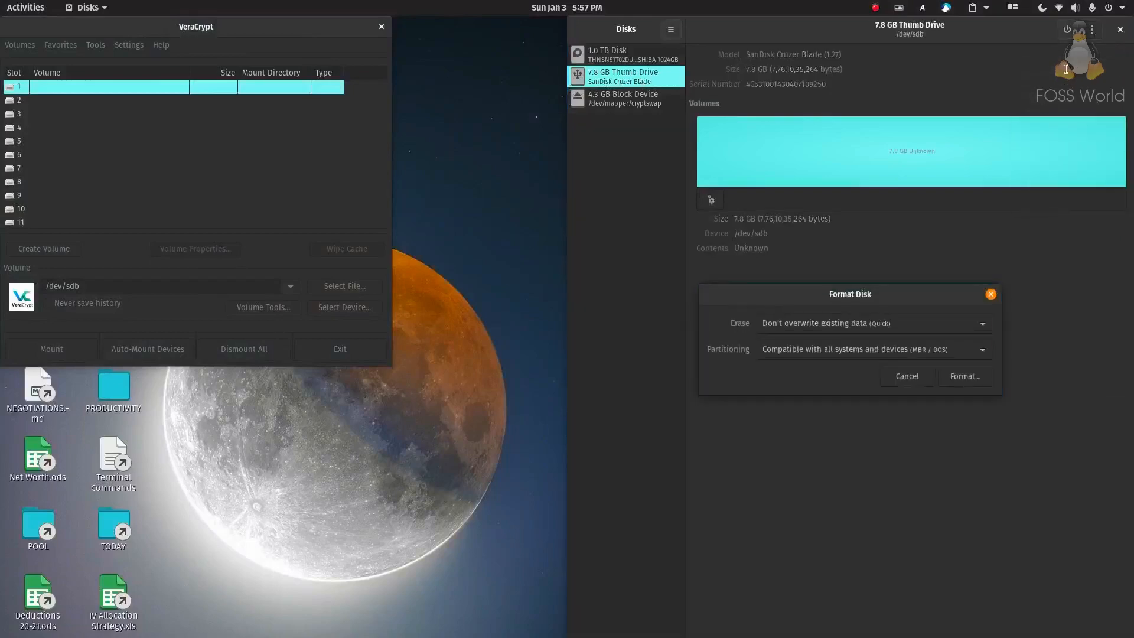
{"action": "left_click", "coordinate": [880, 326]}
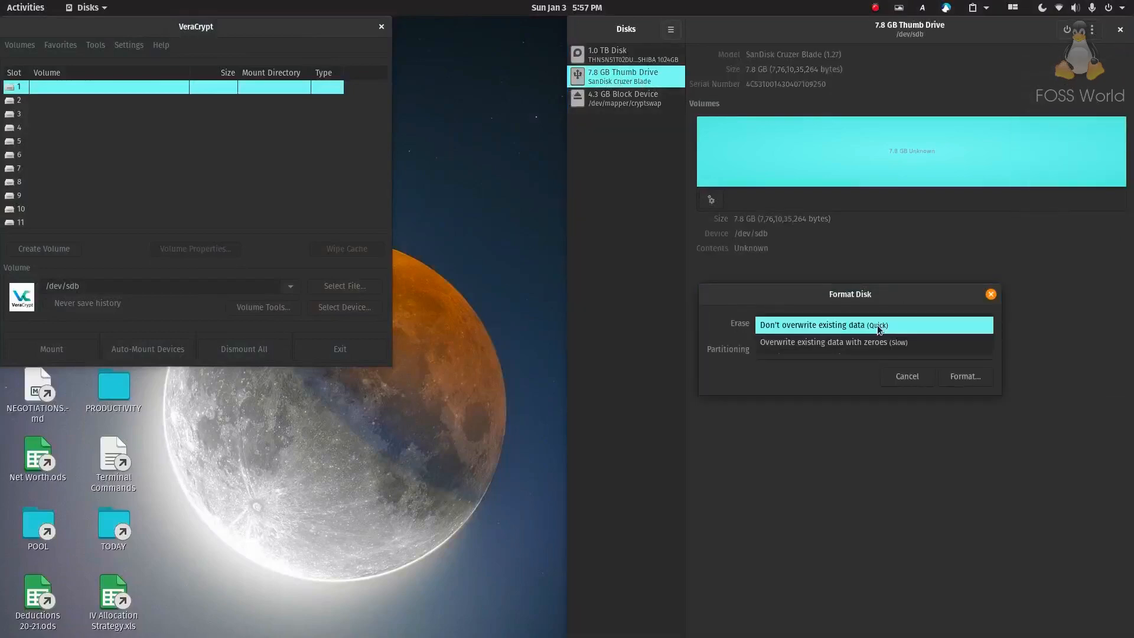
{"action": "left_click", "coordinate": [800, 325]}
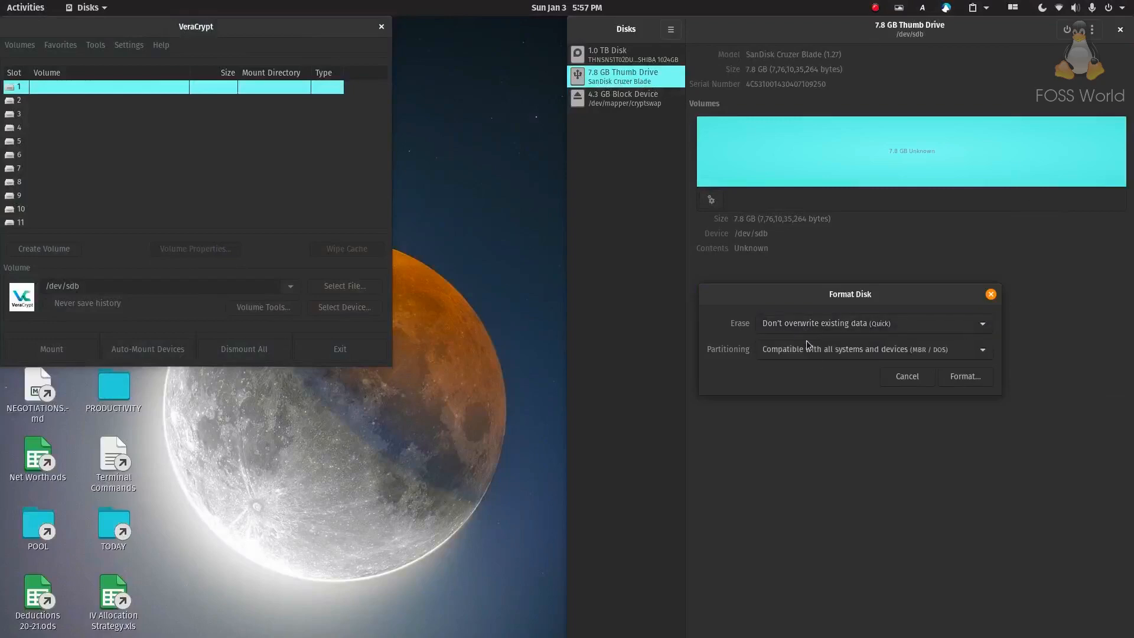
{"action": "left_click", "coordinate": [867, 353]}
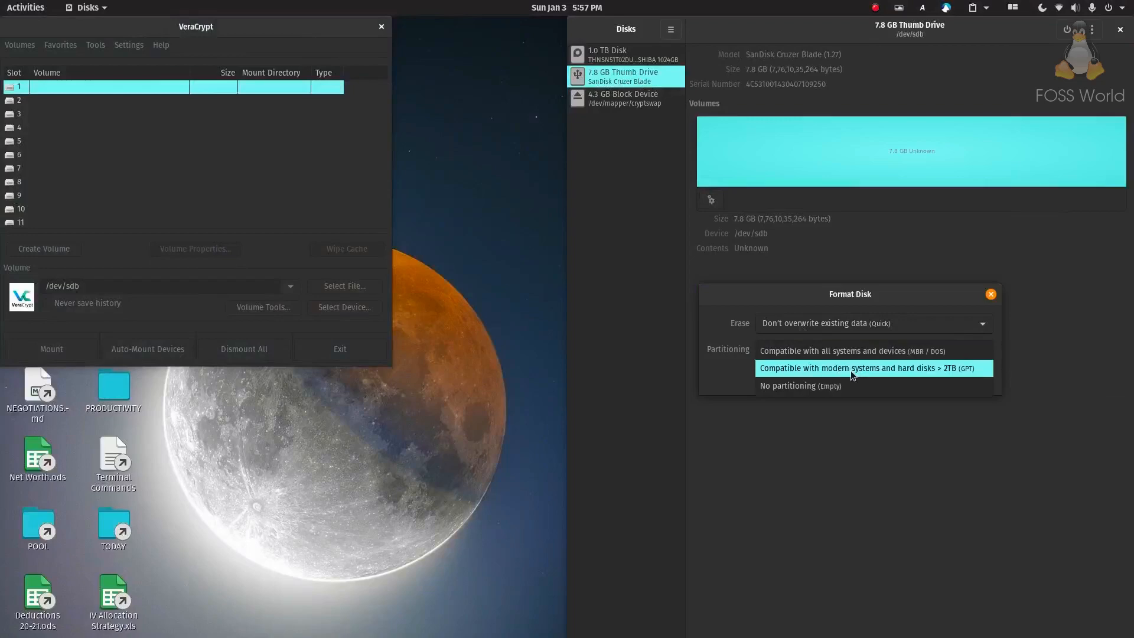
{"action": "left_click", "coordinate": [851, 372]}
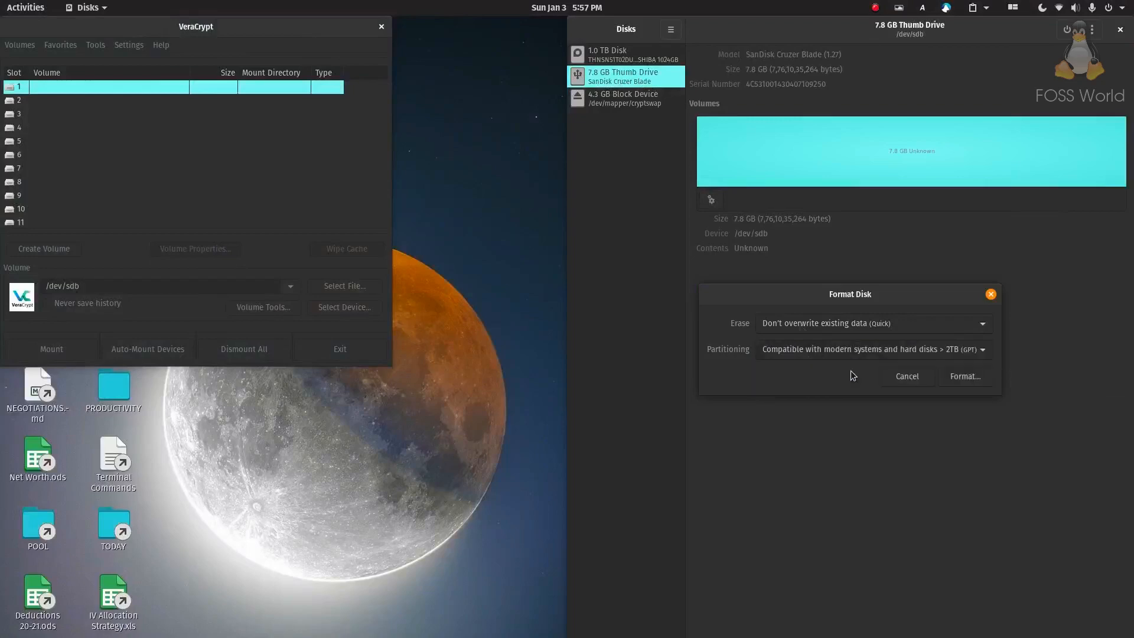
{"action": "left_click", "coordinate": [964, 378]}
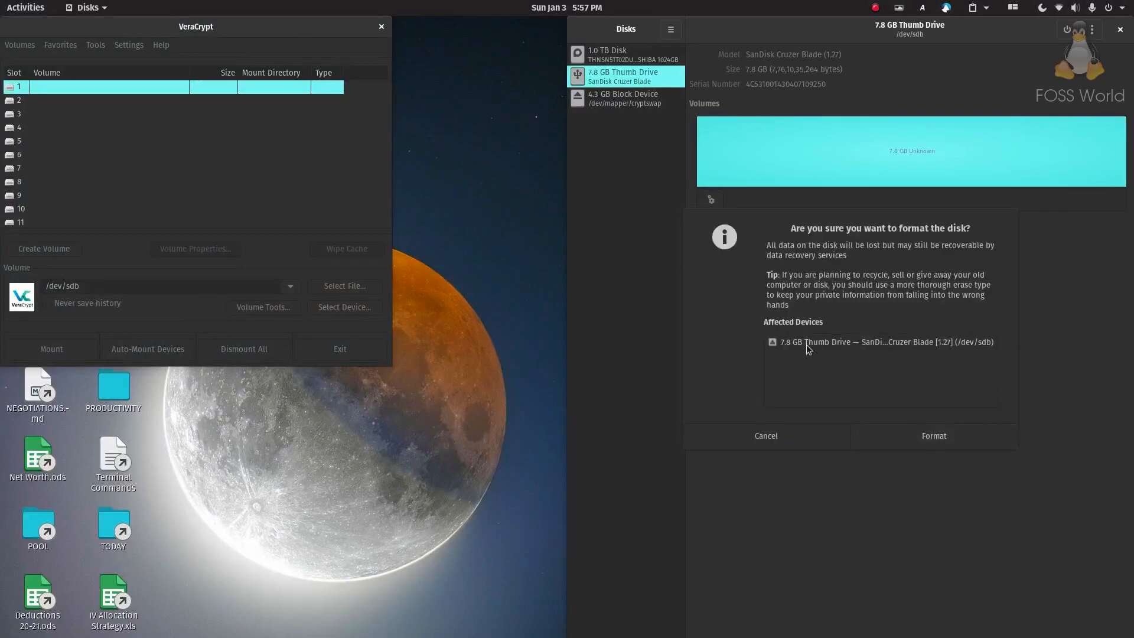
{"action": "left_click", "coordinate": [948, 441]}
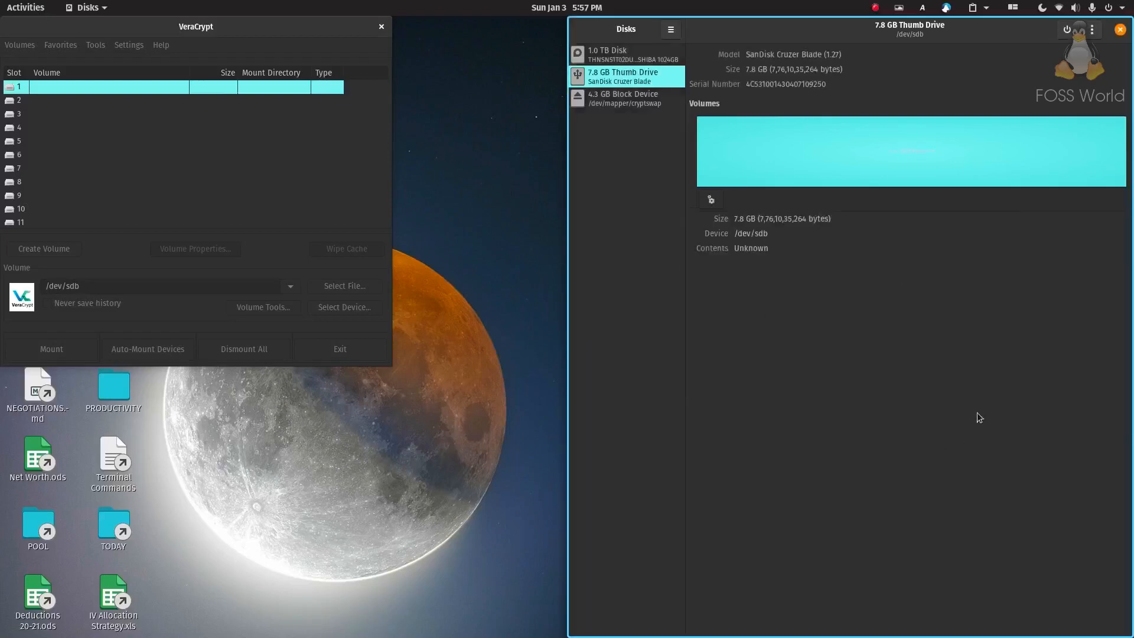
Close Disks and start a new VeraCrypt volume that encrypts a whole partition or drive
{"action": "left_click", "coordinate": [1122, 30]}
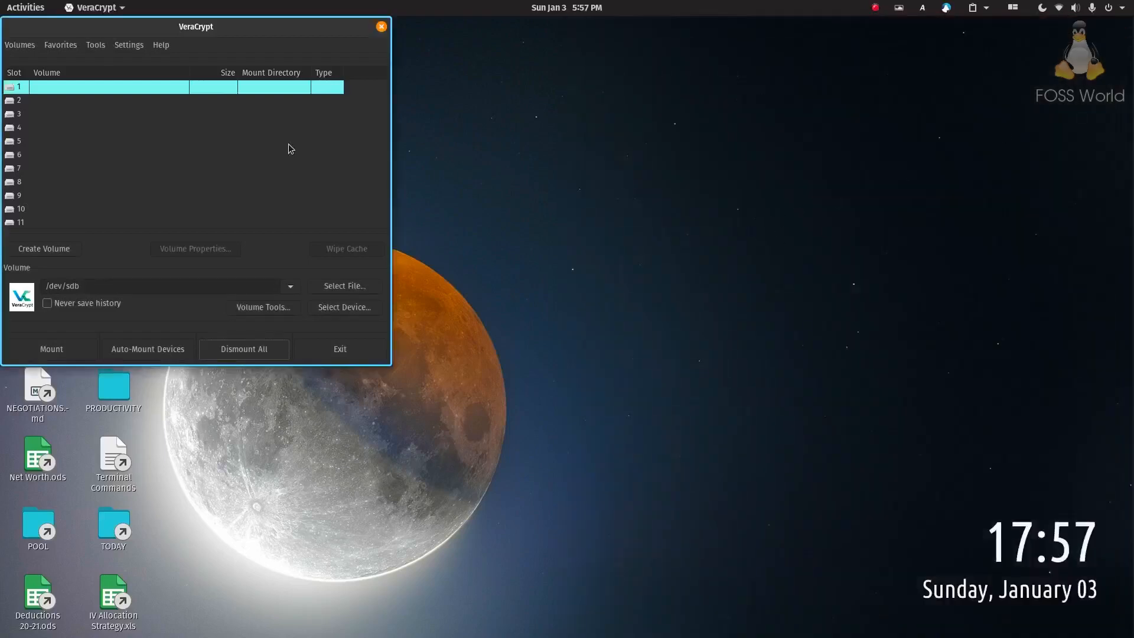
{"action": "left_click", "coordinate": [21, 45]}
{"action": "left_click", "coordinate": [48, 58]}
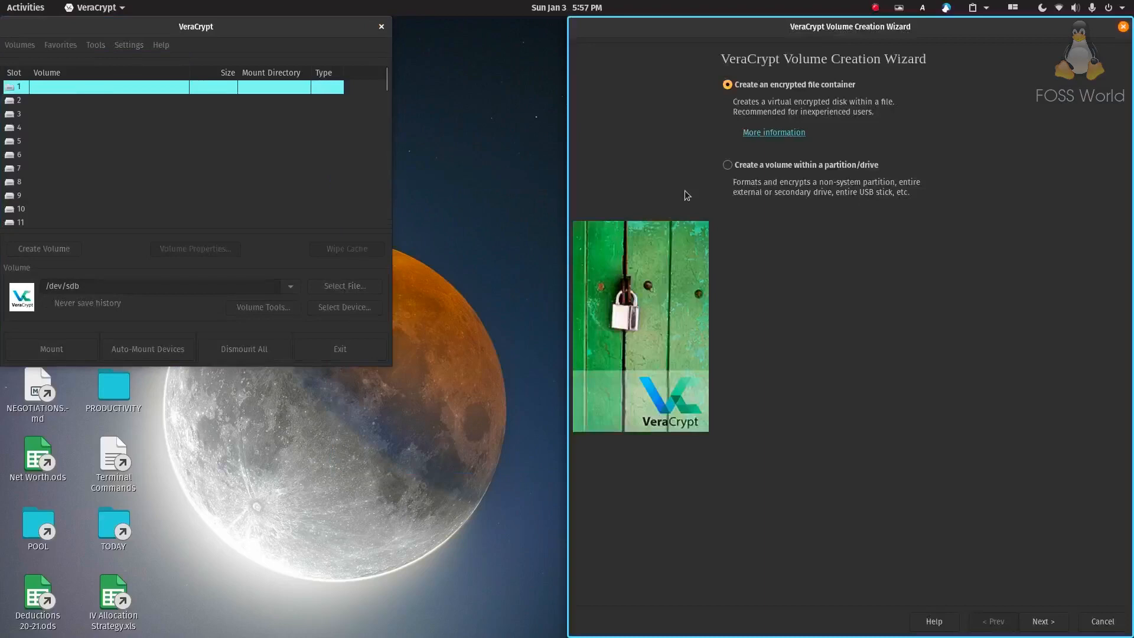
{"action": "left_click", "coordinate": [791, 171]}
{"action": "left_click", "coordinate": [1054, 622]}
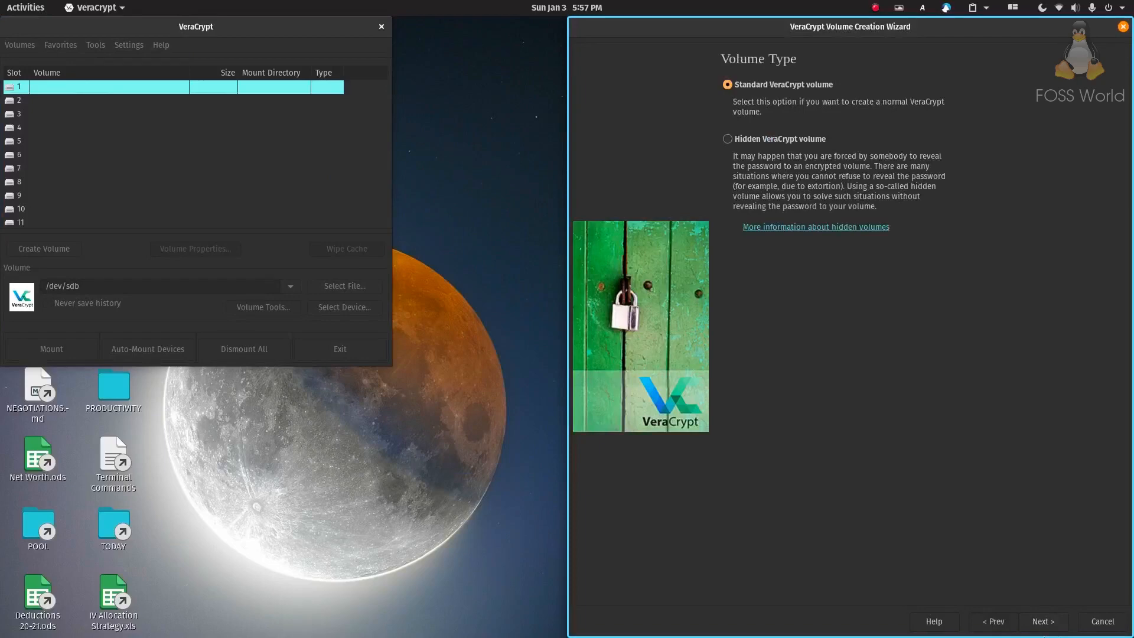
Keep a standard volume and set /dev/sdb as its location
{"action": "left_click", "coordinate": [1044, 624]}
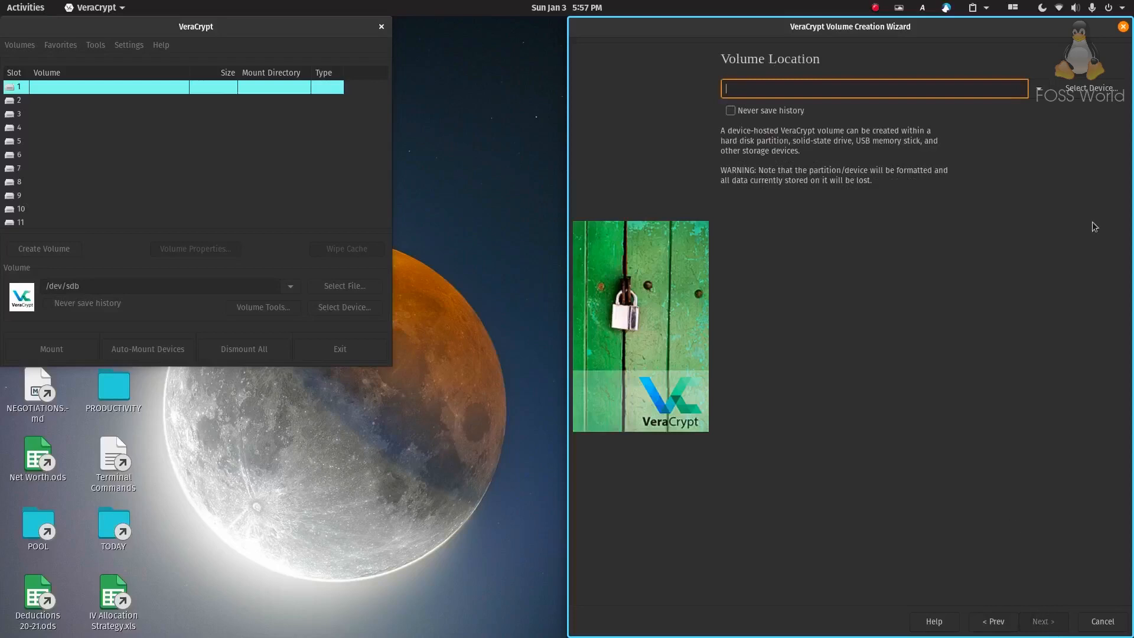
{"action": "left_click", "coordinate": [1038, 88]}
{"action": "left_click", "coordinate": [780, 112]}
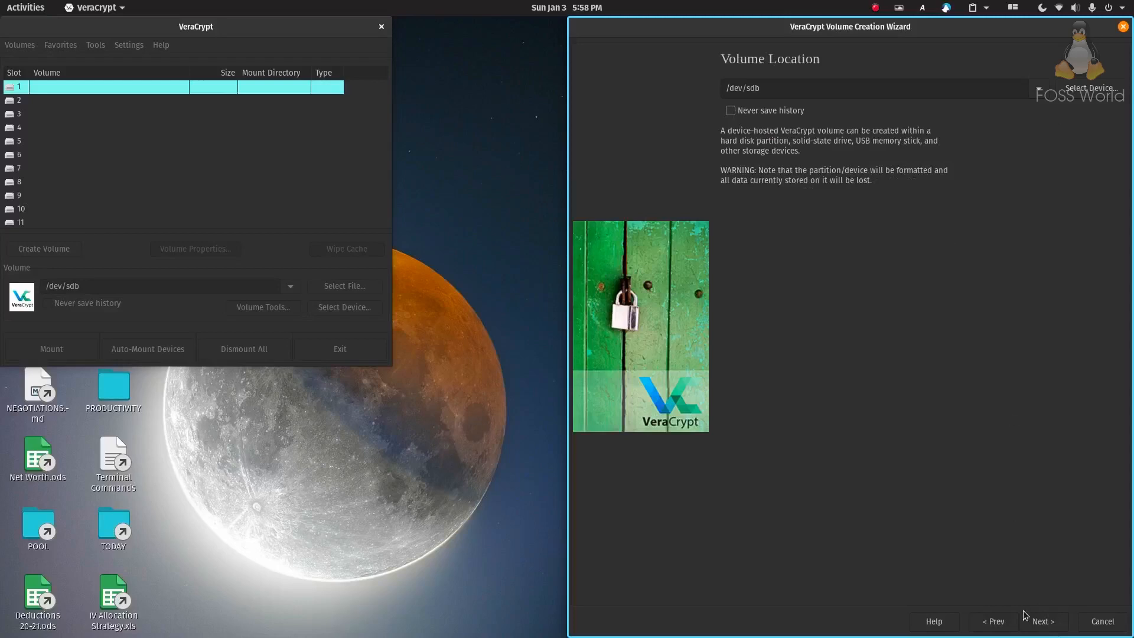
{"action": "left_click", "coordinate": [1043, 623]}
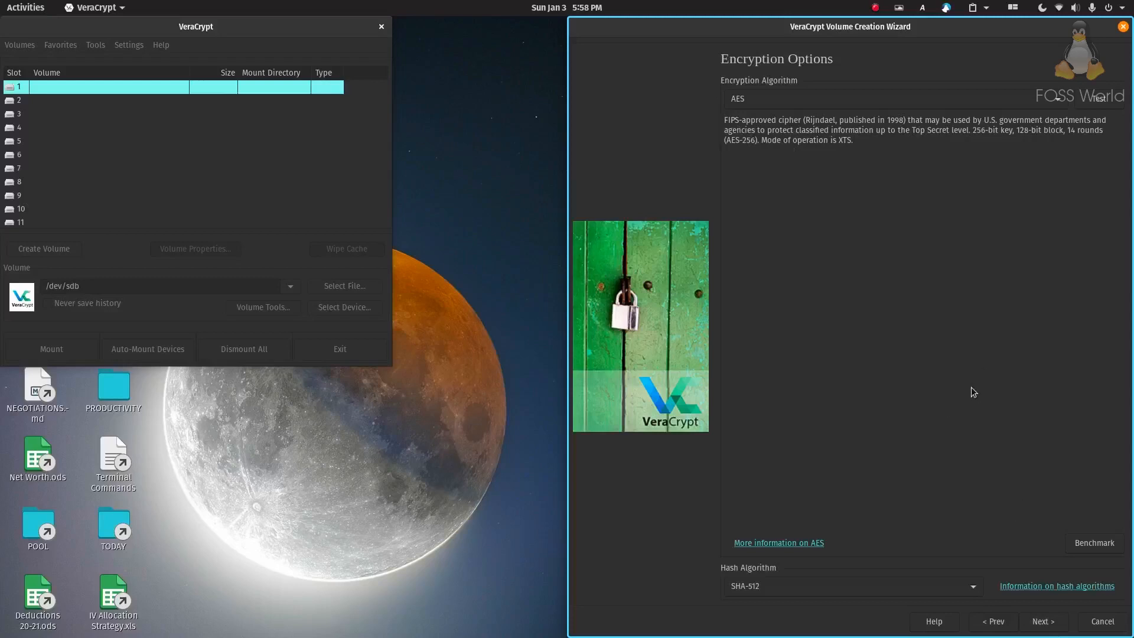
Accept AES with SHA-512, enter and confirm the password with PIM enabled, and accept the short-password warning
{"action": "left_click", "coordinate": [1043, 622]}
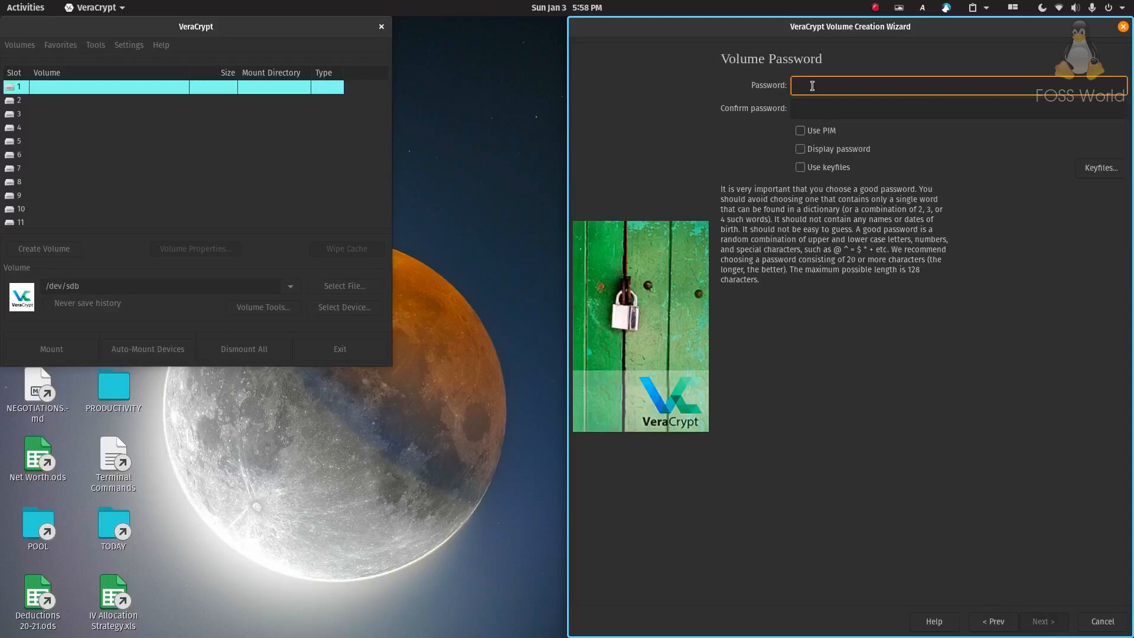
{"action": "left_click", "coordinate": [817, 113]}
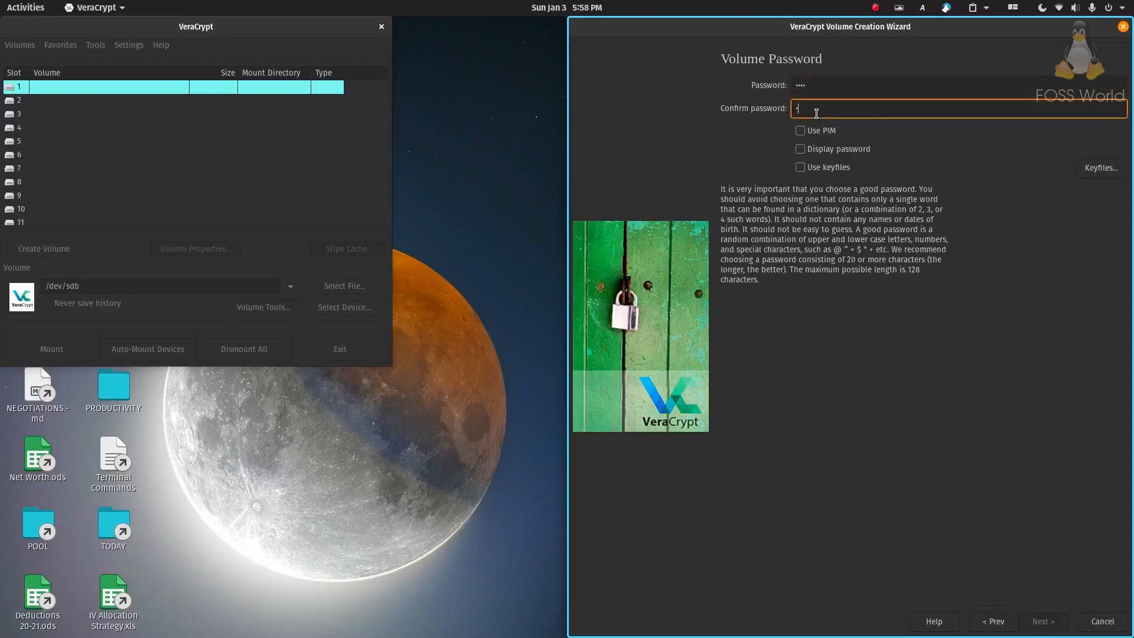
{"action": "type", "text": "••••"}
{"action": "left_click", "coordinate": [817, 132]}
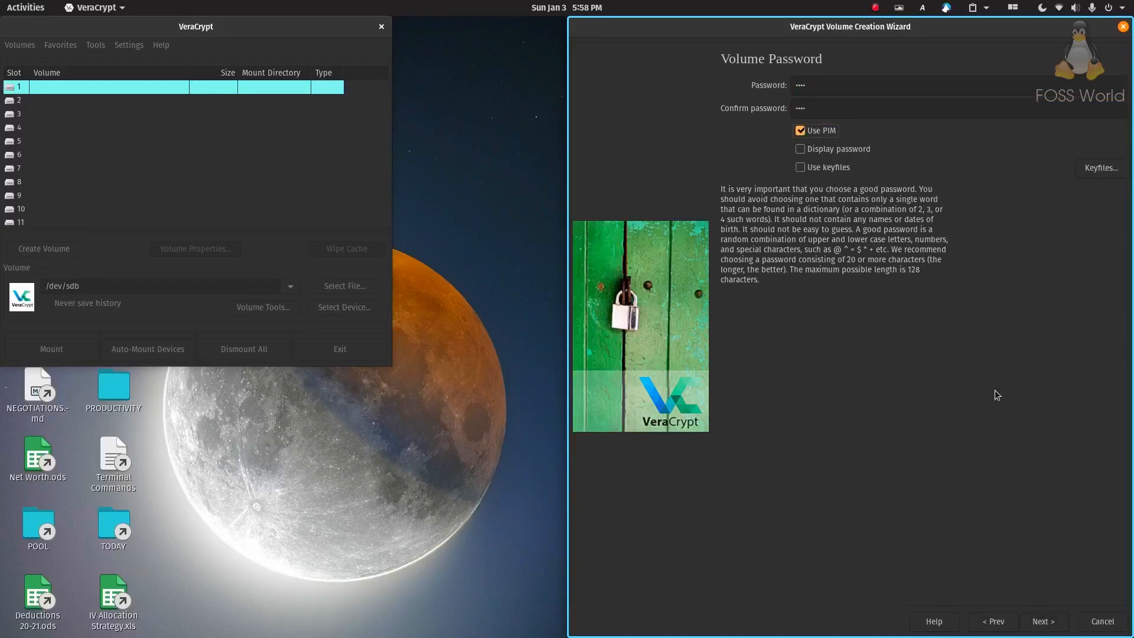
{"action": "left_click", "coordinate": [1050, 626]}
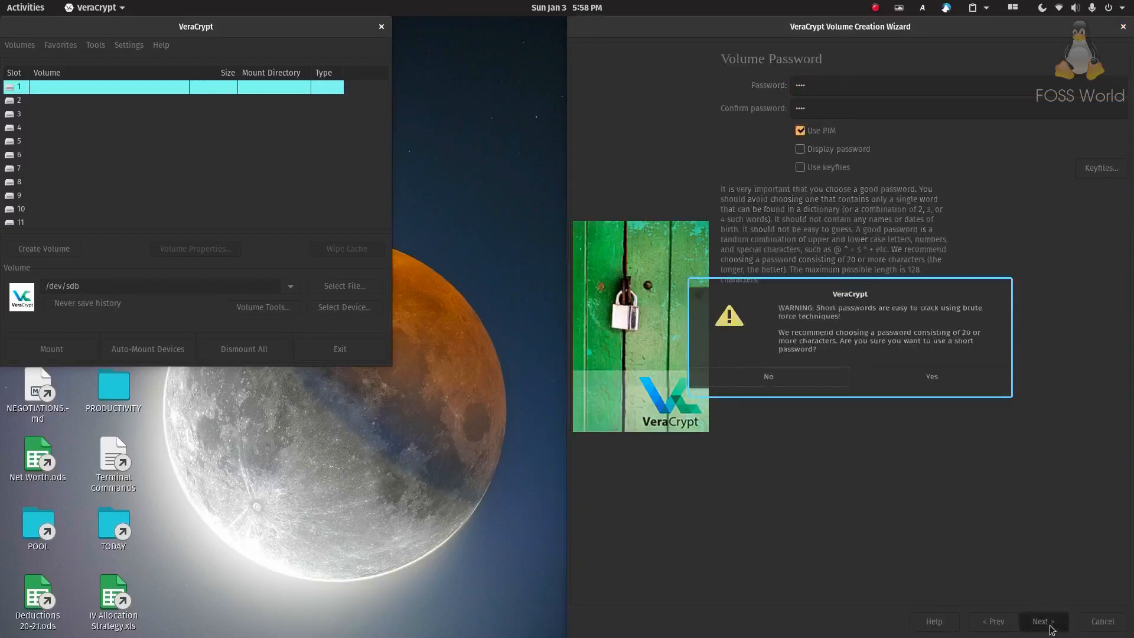
{"action": "left_click", "coordinate": [922, 391]}
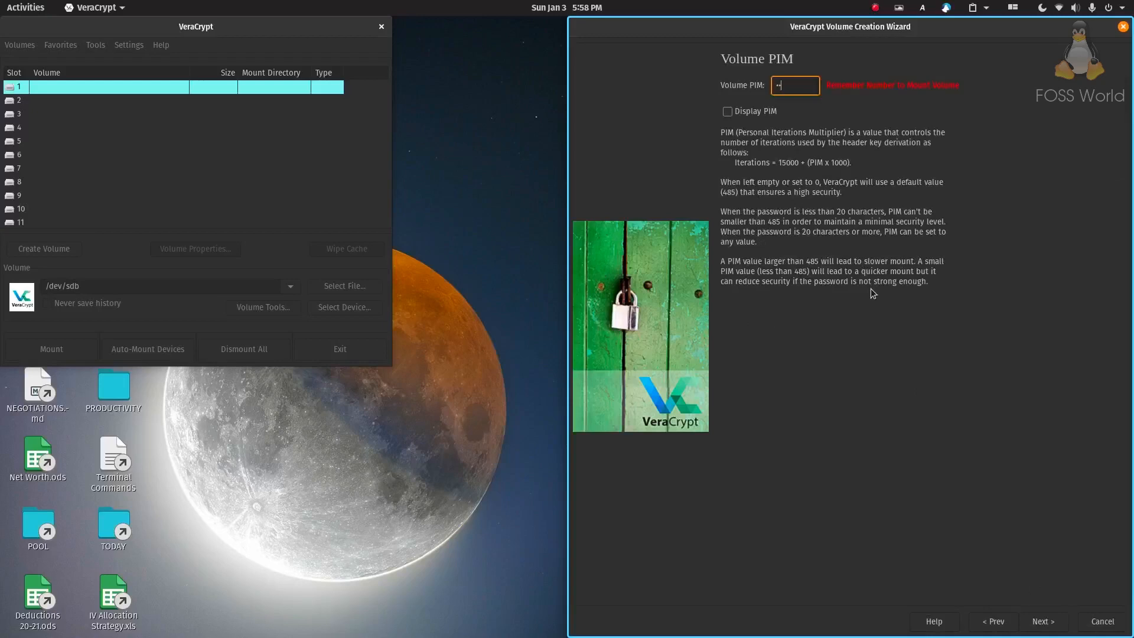
Enter and reveal the volume PIM, then proceed to the Large Files step
{"action": "type", "text": "5"}
{"action": "key", "text": "Tab"}
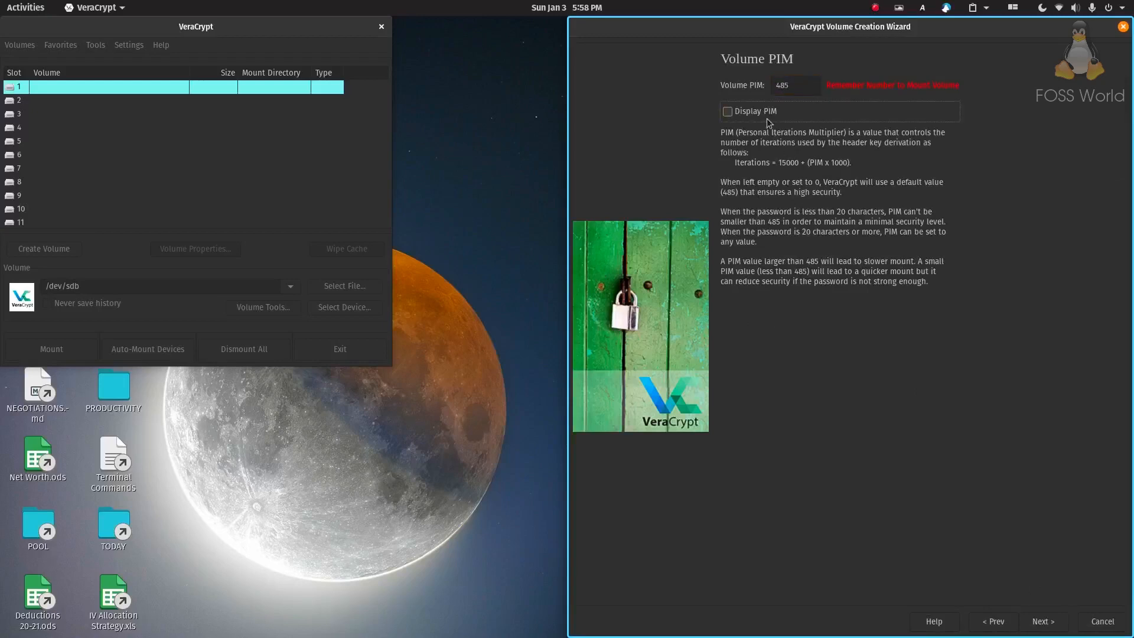
{"action": "key", "text": "space"}
{"action": "left_click", "coordinate": [1043, 624]}
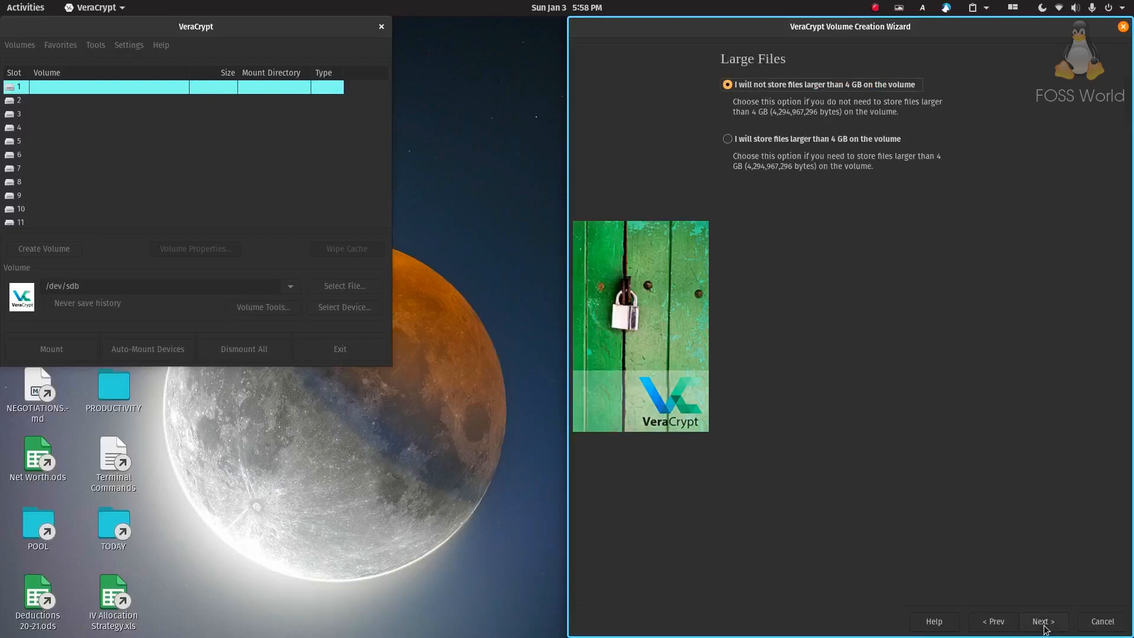
Allow files over 4 GB and choose the NTFS filesystem with quick format
{"action": "left_click", "coordinate": [790, 140]}
{"action": "left_click", "coordinate": [1044, 623]}
{"action": "left_click", "coordinate": [829, 100]}
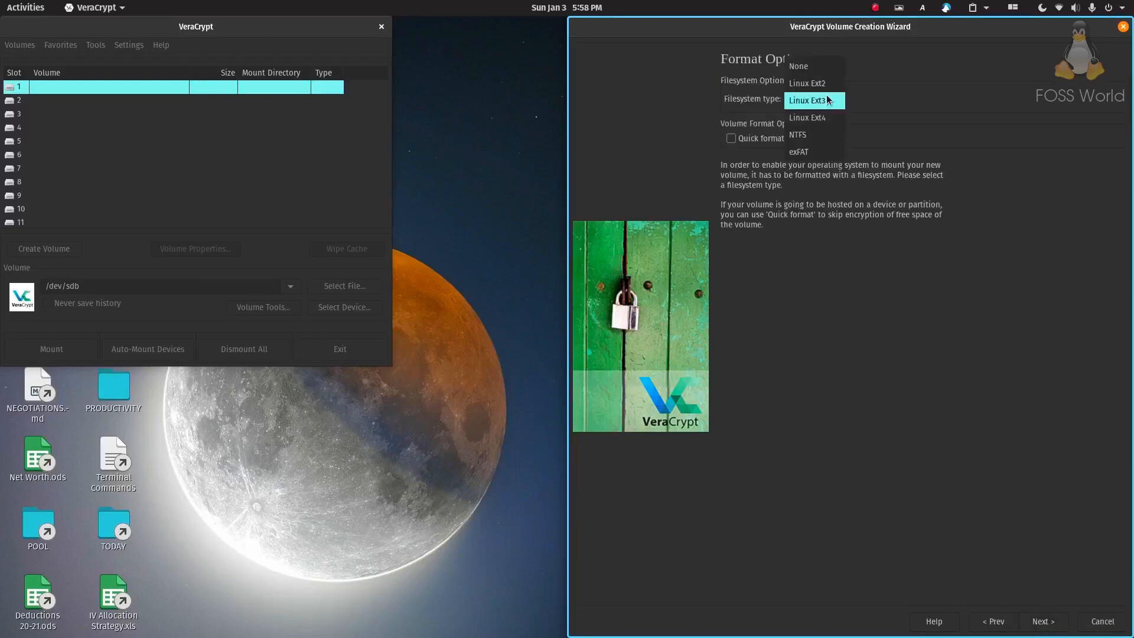
{"action": "left_click", "coordinate": [818, 135]}
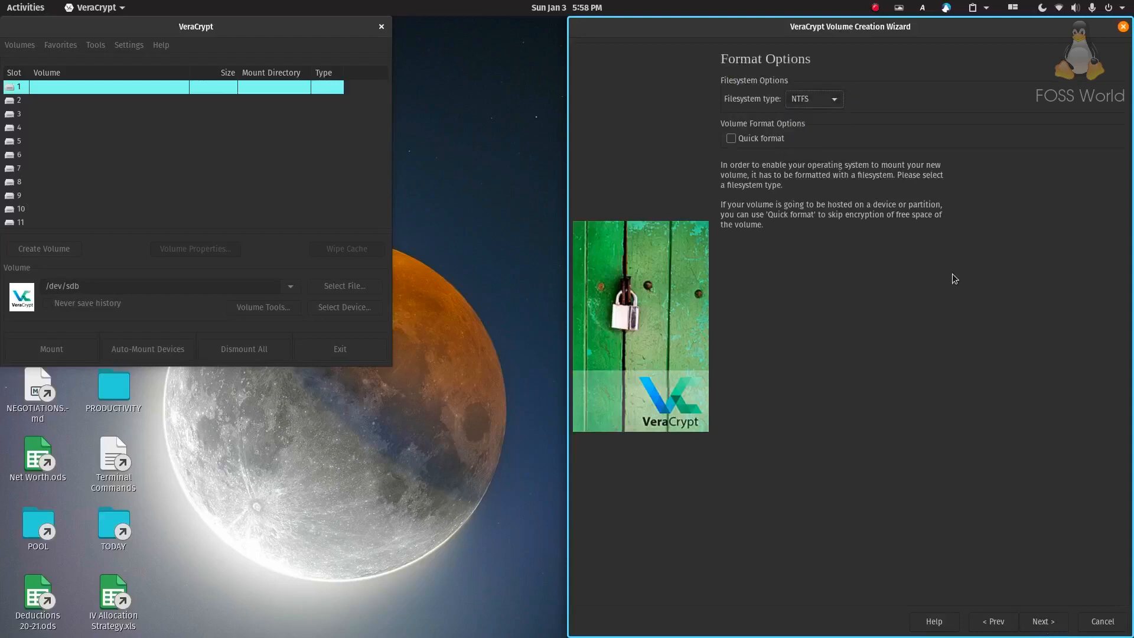
{"action": "left_click", "coordinate": [775, 140]}
{"action": "left_click", "coordinate": [944, 390]}
Keep cross-platform mounting support and acknowledge the non-FAT filesystem warning
{"action": "left_click", "coordinate": [1044, 622]}
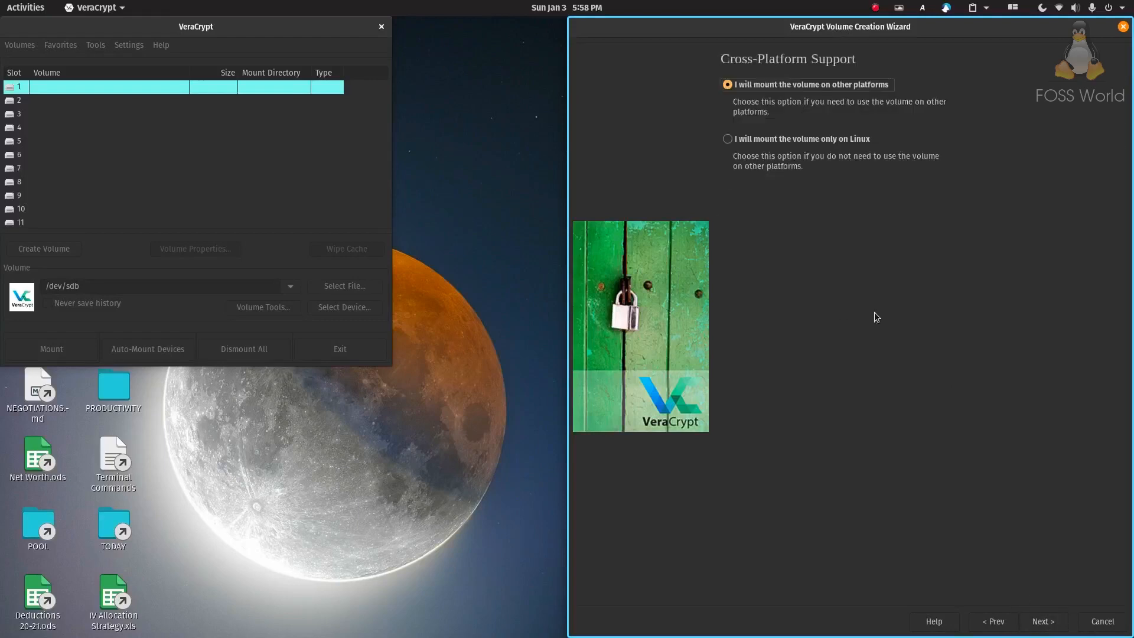
{"action": "left_click", "coordinate": [1041, 621]}
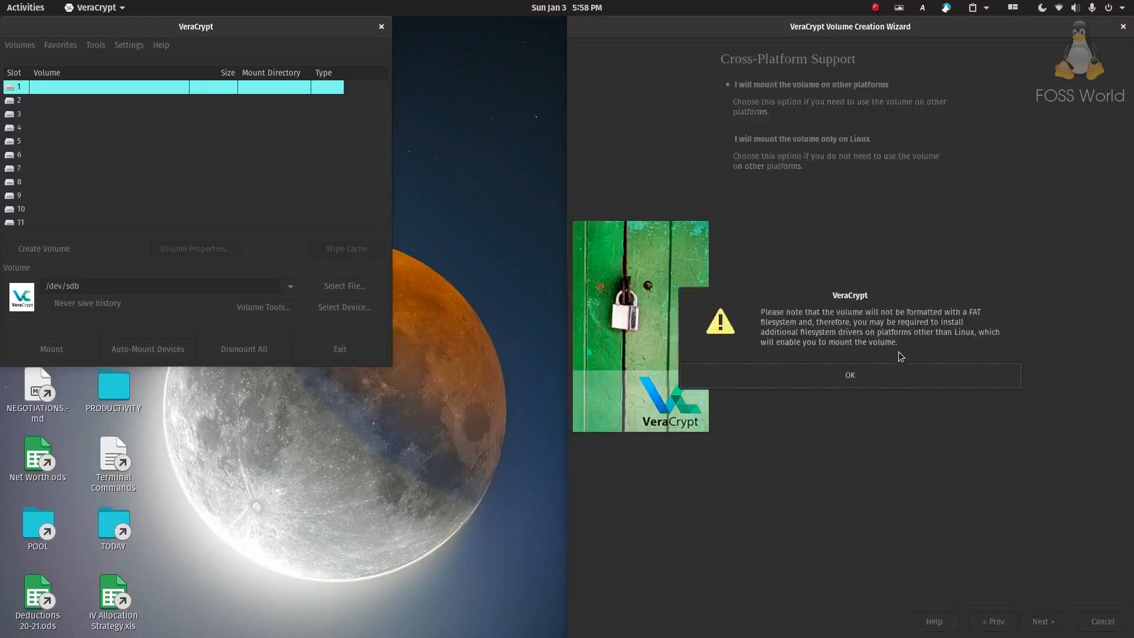
{"action": "left_click", "coordinate": [905, 379]}
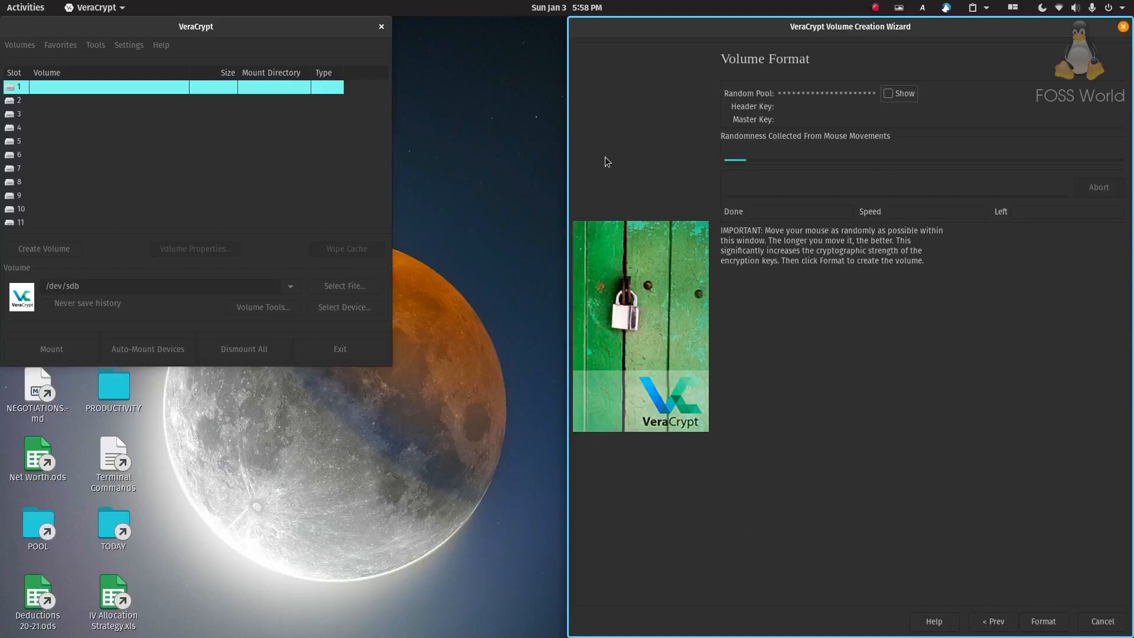
Format /dev/sdb as the encrypted volume, confirm erasing it, and exit the wizard after success
{"action": "left_click", "coordinate": [901, 94]}
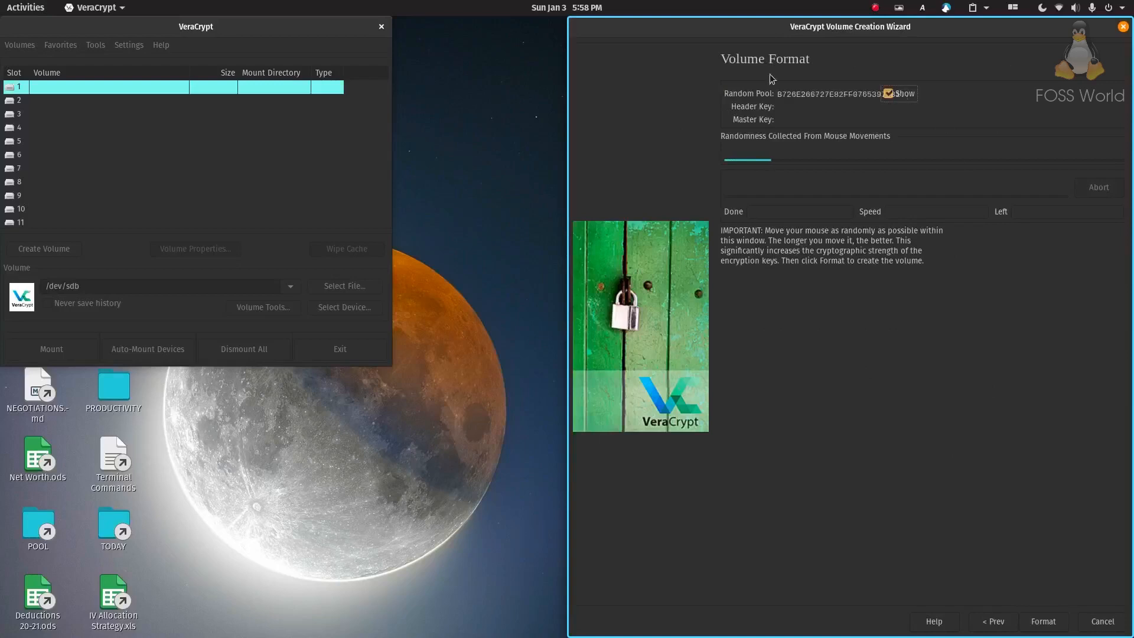
{"action": "left_click", "coordinate": [1051, 627]}
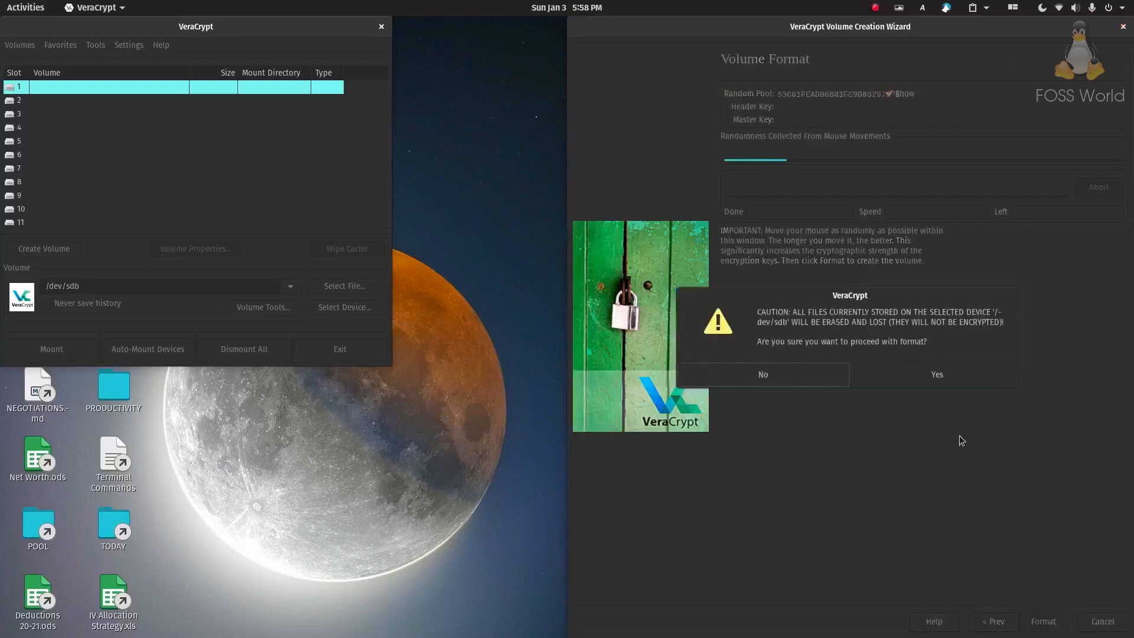
{"action": "left_click", "coordinate": [937, 374]}
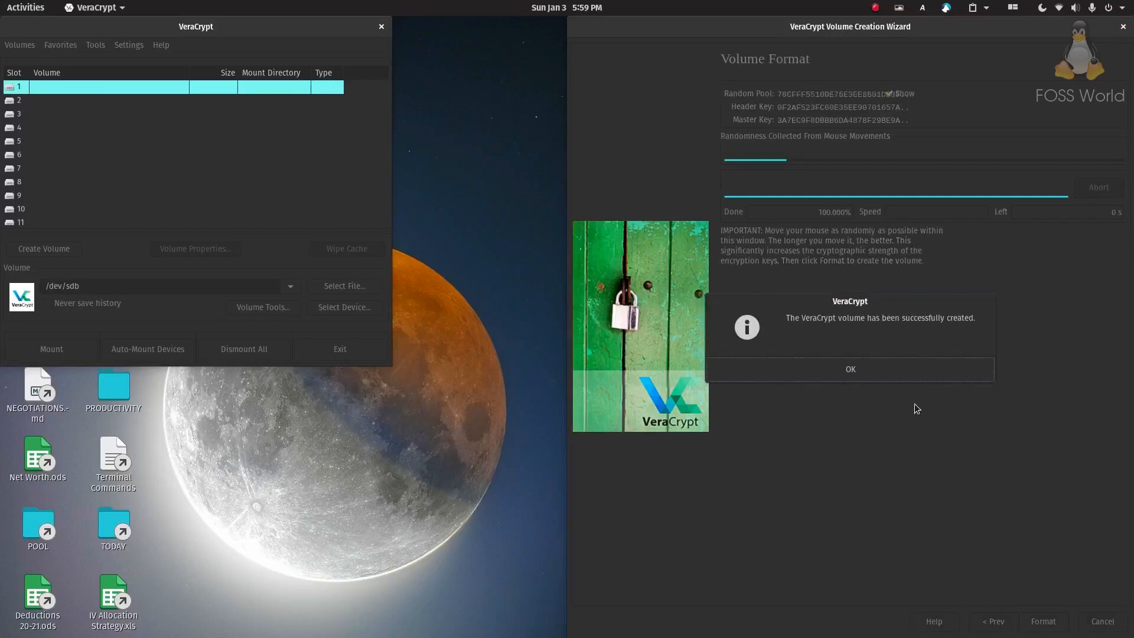
{"action": "left_click", "coordinate": [885, 370]}
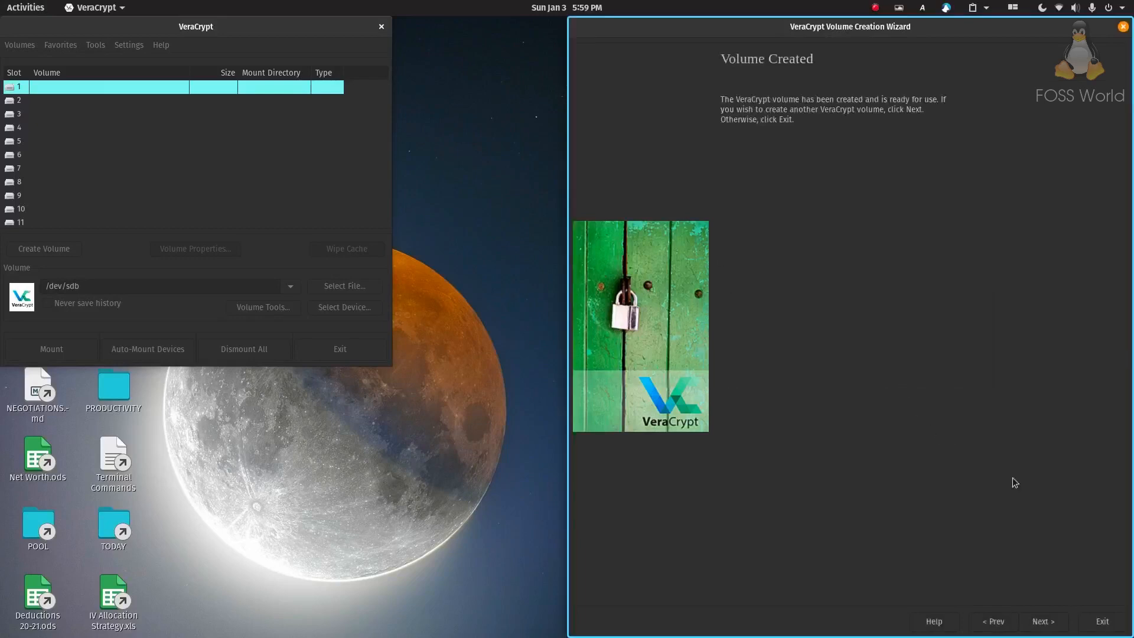
{"action": "left_click", "coordinate": [1101, 621]}
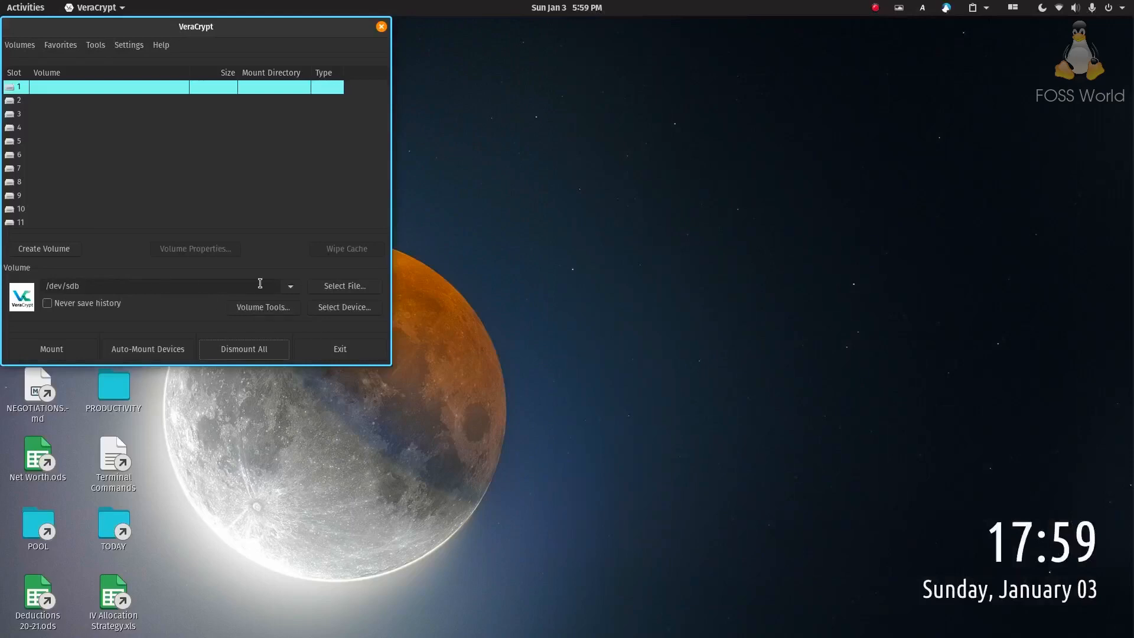
Mount /dev/sdb with its password and PIM into slot 1, then open it in Files
{"action": "left_click", "coordinate": [291, 287]}
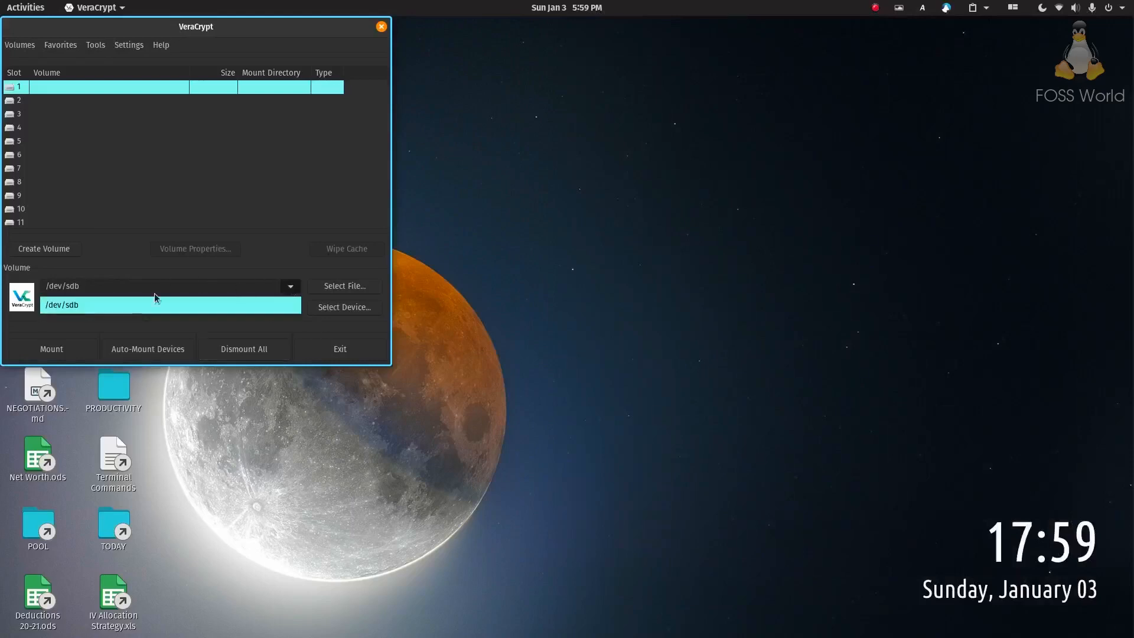
{"action": "left_click", "coordinate": [118, 303]}
{"action": "left_click", "coordinate": [66, 353]}
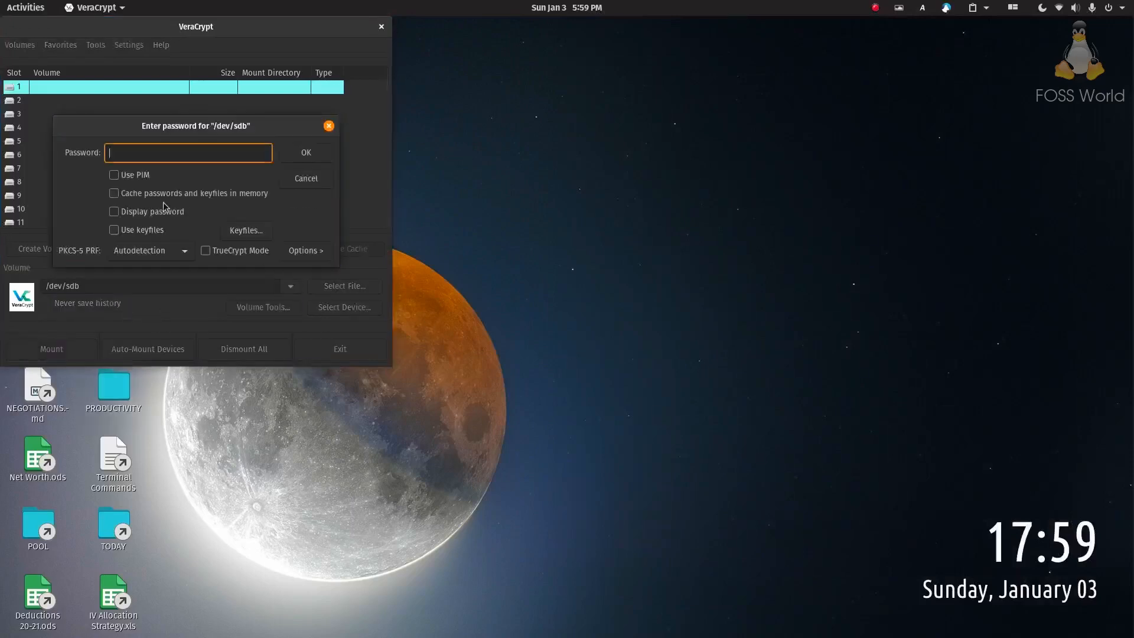
{"action": "left_click", "coordinate": [124, 177]}
{"action": "left_click", "coordinate": [139, 153]}
{"action": "type", "text": "****"}
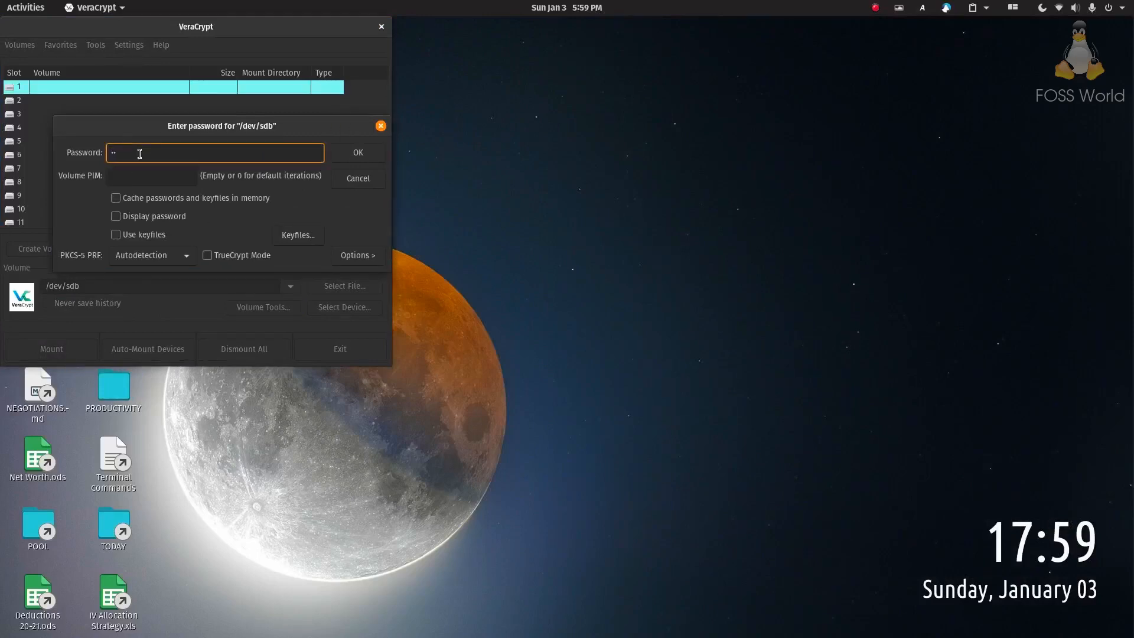
{"action": "left_click", "coordinate": [139, 179]}
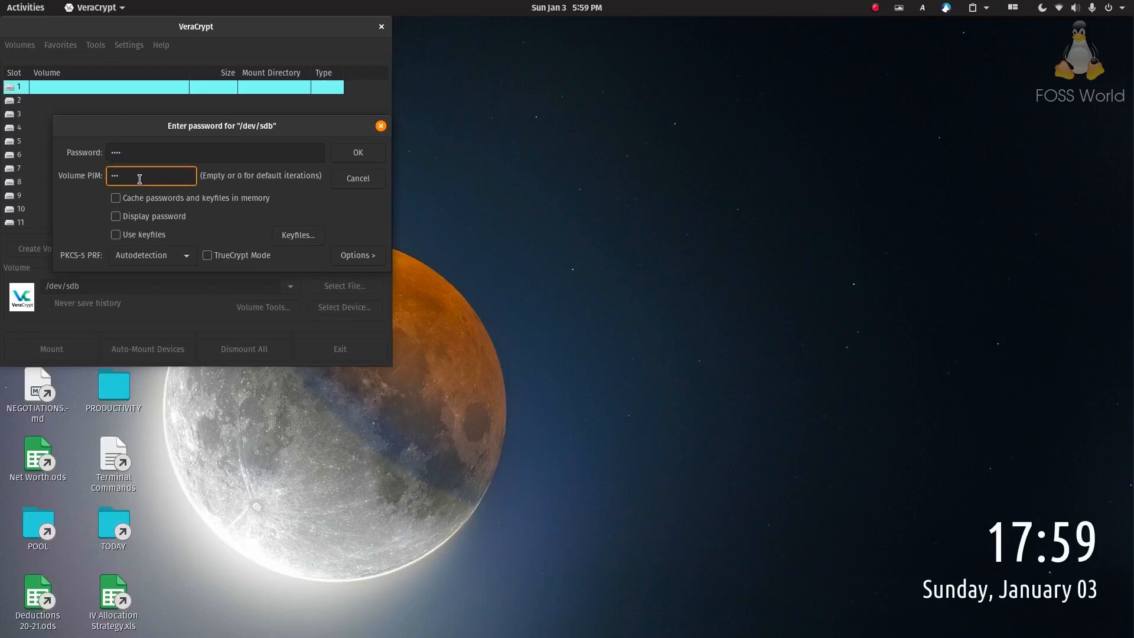
{"action": "left_click", "coordinate": [171, 217]}
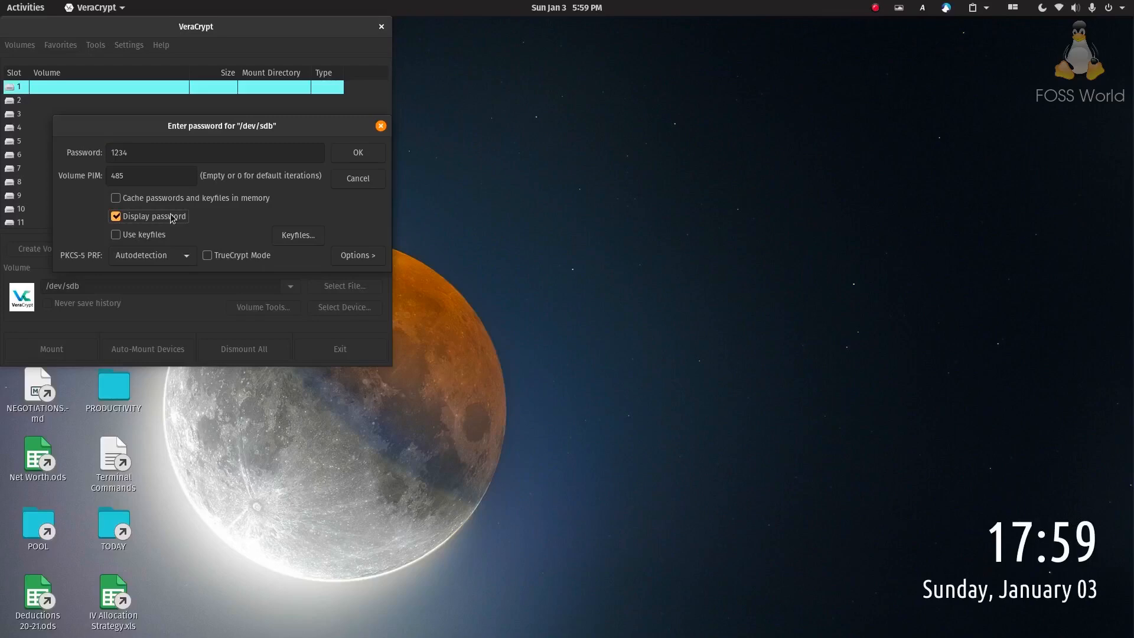
{"action": "left_click", "coordinate": [371, 153]}
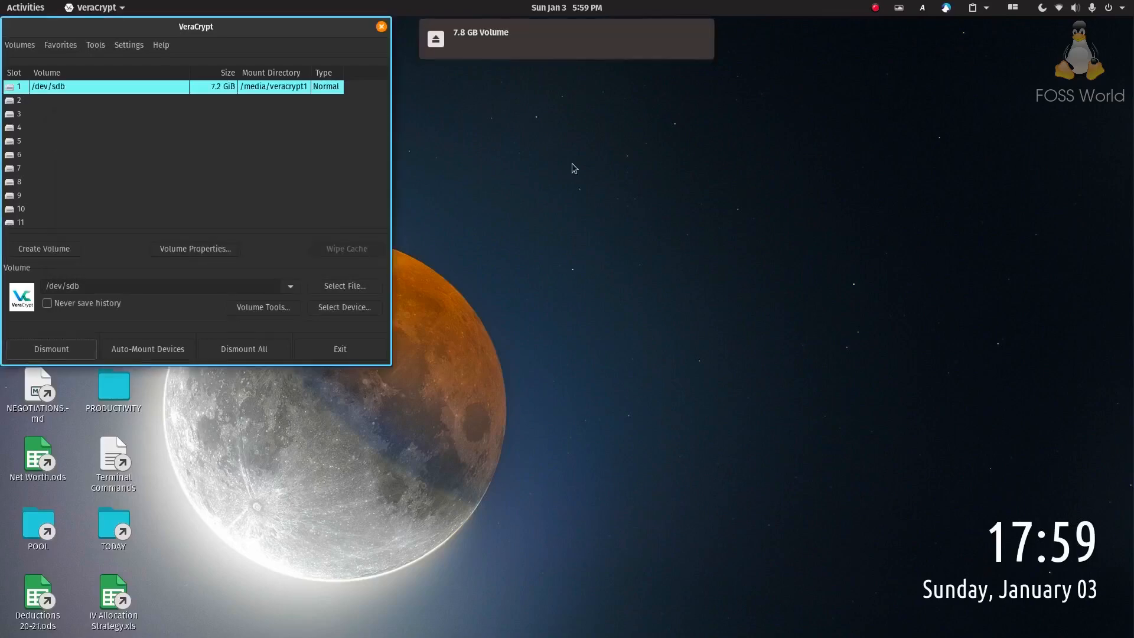
{"action": "left_click", "coordinate": [464, 79]}
Navigate to /media and open the veracrypt1 folder
{"action": "key", "text": "ctrl+l"}
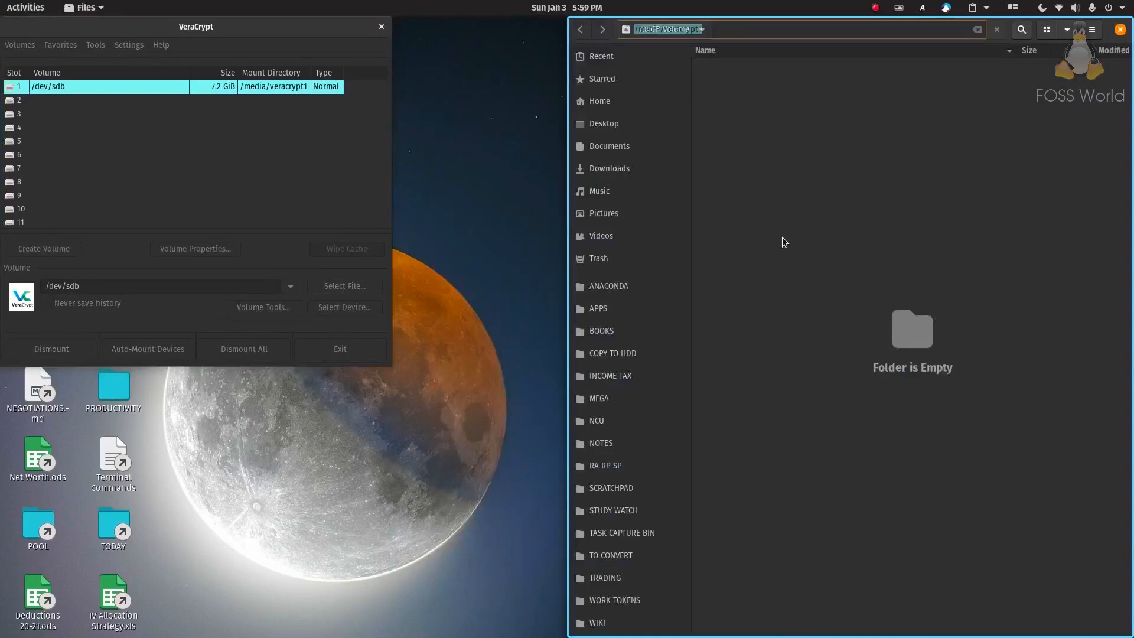
{"action": "key", "text": "Right"}
{"action": "key", "text": "BackSpace"}
{"action": "key", "text": "BackSpace"}
{"action": "key", "text": "BackSpace"}
{"action": "key", "text": "BackSpace"}
{"action": "key", "text": "BackSpace"}
{"action": "key", "text": "BackSpace"}
{"action": "key", "text": "BackSpace"}
{"action": "key", "text": "BackSpace"}
{"action": "key", "text": "BackSpace"}
{"action": "key", "text": "BackSpace"}
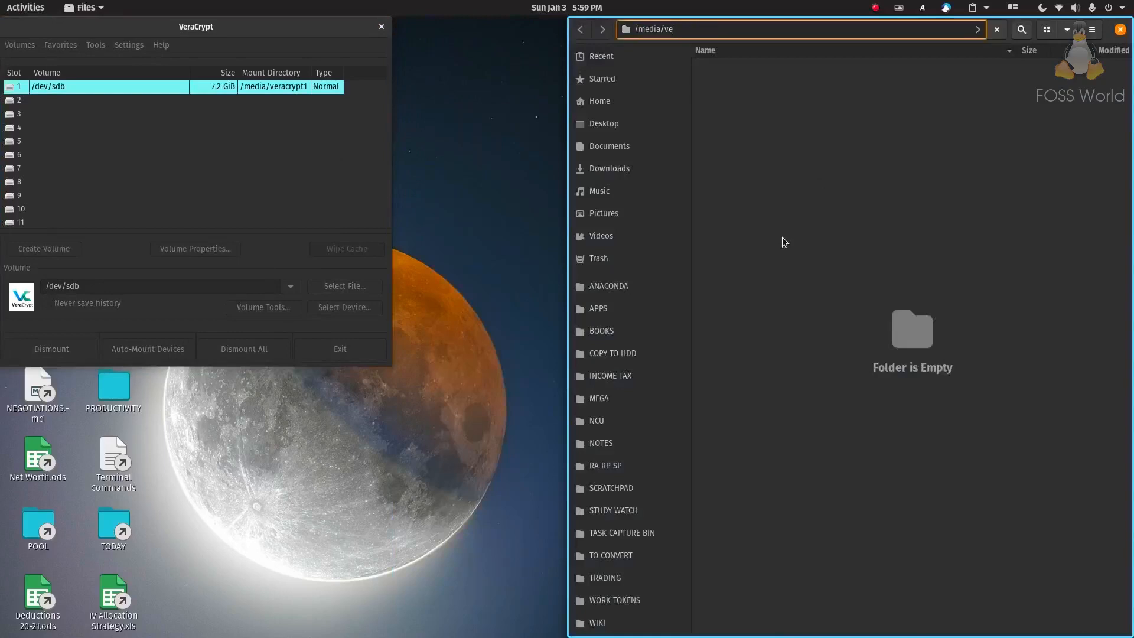
{"action": "key", "text": "Return"}
{"action": "double_click", "coordinate": [743, 99]}
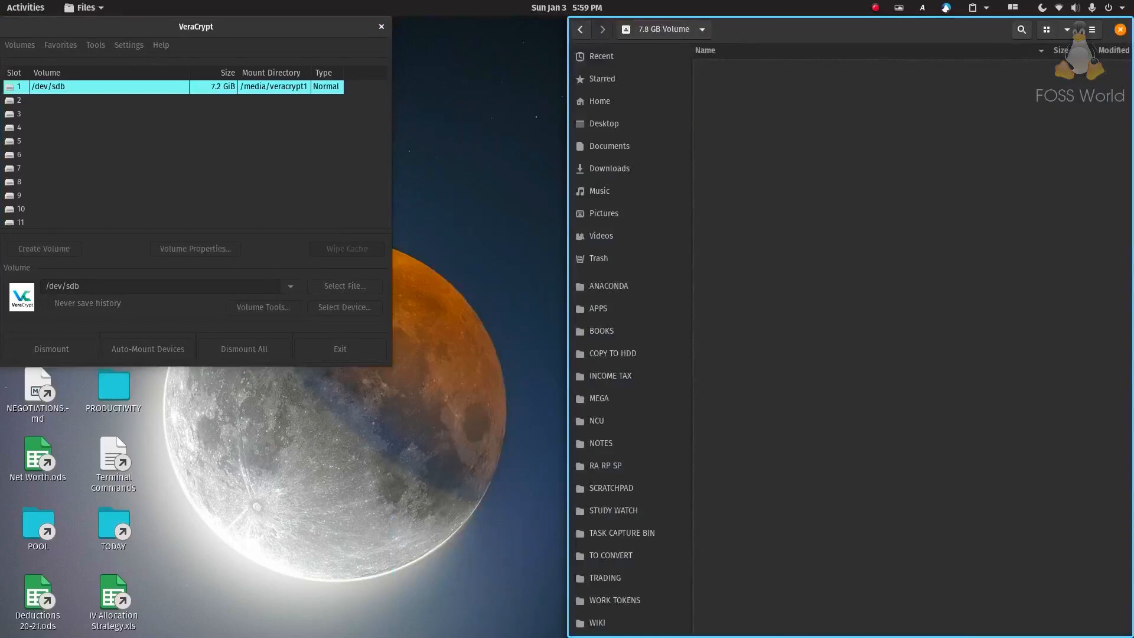
Create an empty 'notes' file, type 'test' into it, and save it
{"action": "right_click", "coordinate": [808, 215]}
{"action": "mouse_move", "coordinate": [853, 240]}
{"action": "left_click", "coordinate": [1004, 275]}
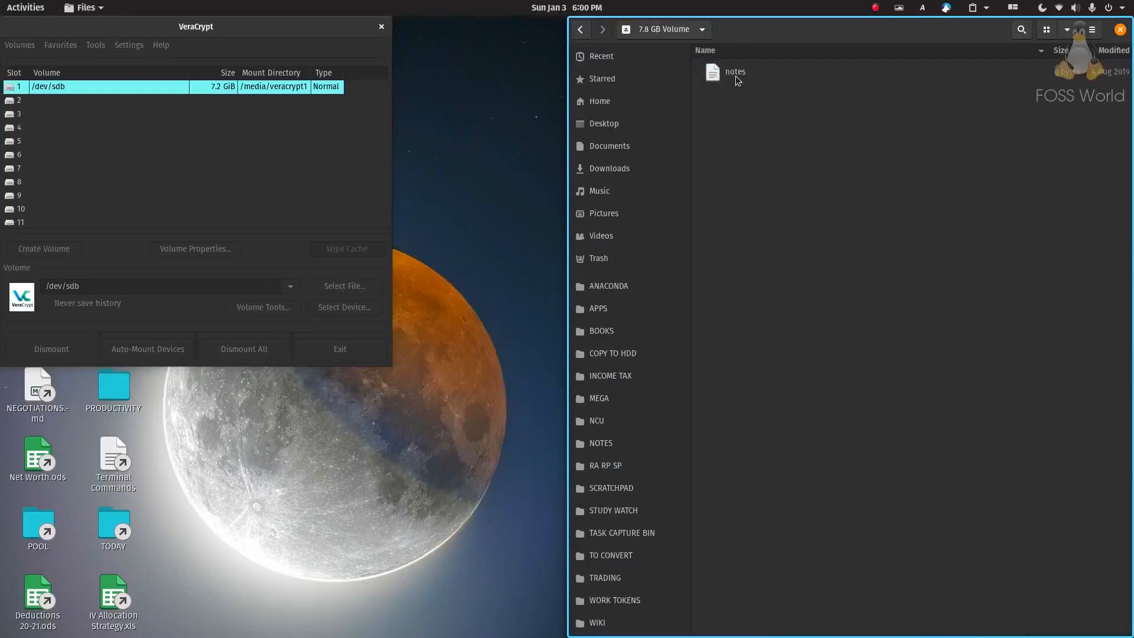
{"action": "double_click", "coordinate": [735, 76]}
{"action": "left_click", "coordinate": [832, 357]}
{"action": "type", "text": "test"}
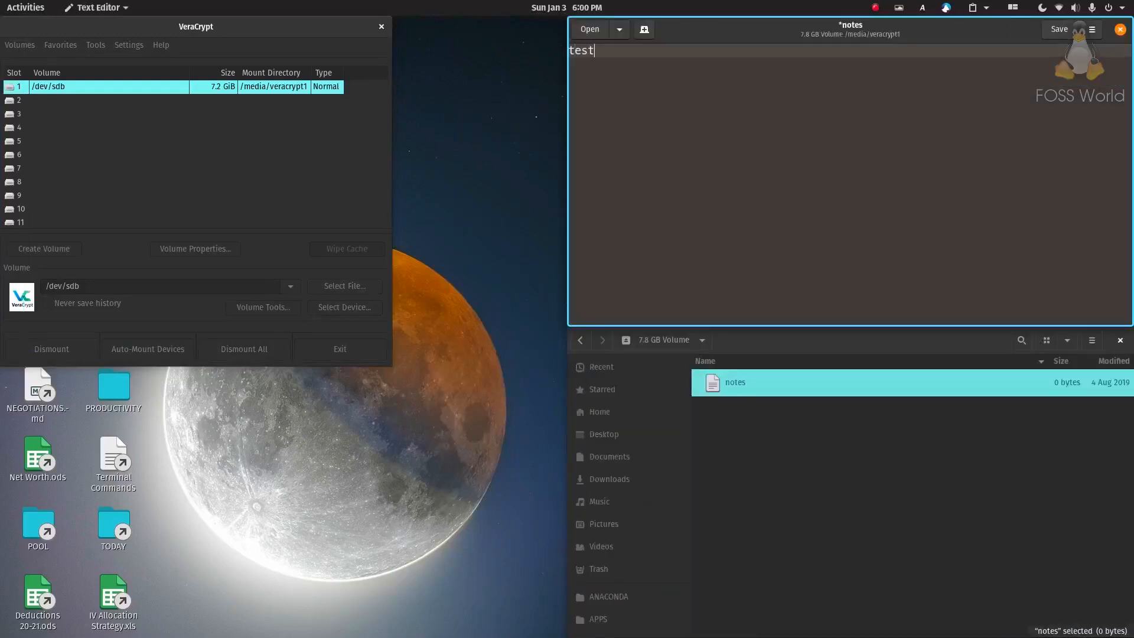
{"action": "key", "text": "ctrl+w"}
{"action": "left_click", "coordinate": [967, 211]}
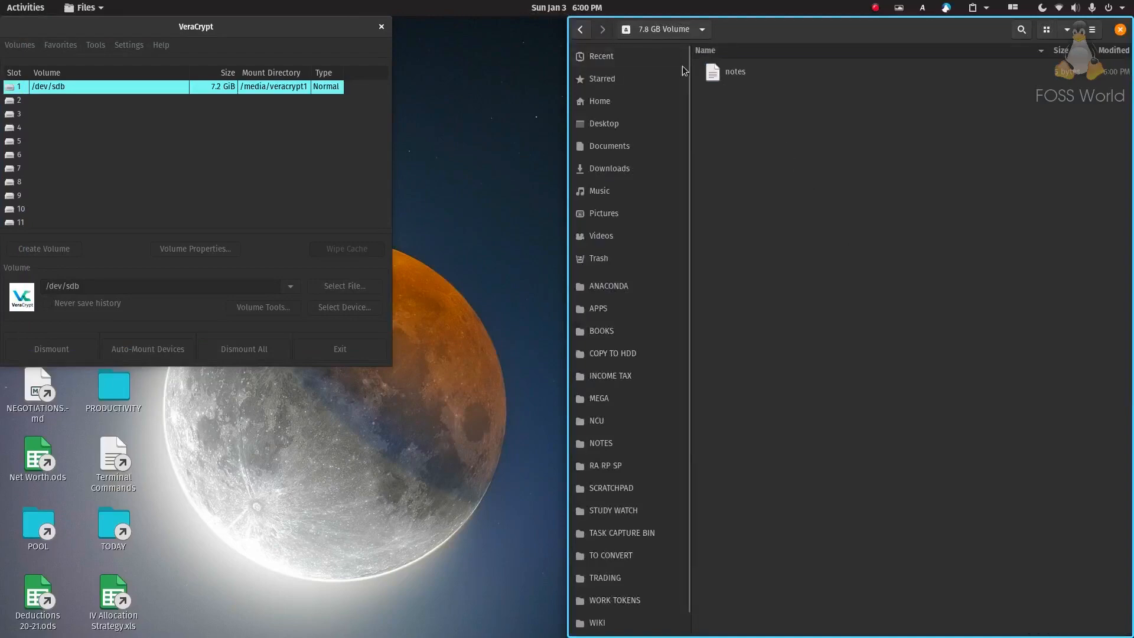
Return to /media and expand veracrypt1 to confirm the notes file is inside
{"action": "left_click", "coordinate": [580, 28]}
{"action": "left_click", "coordinate": [807, 202]}
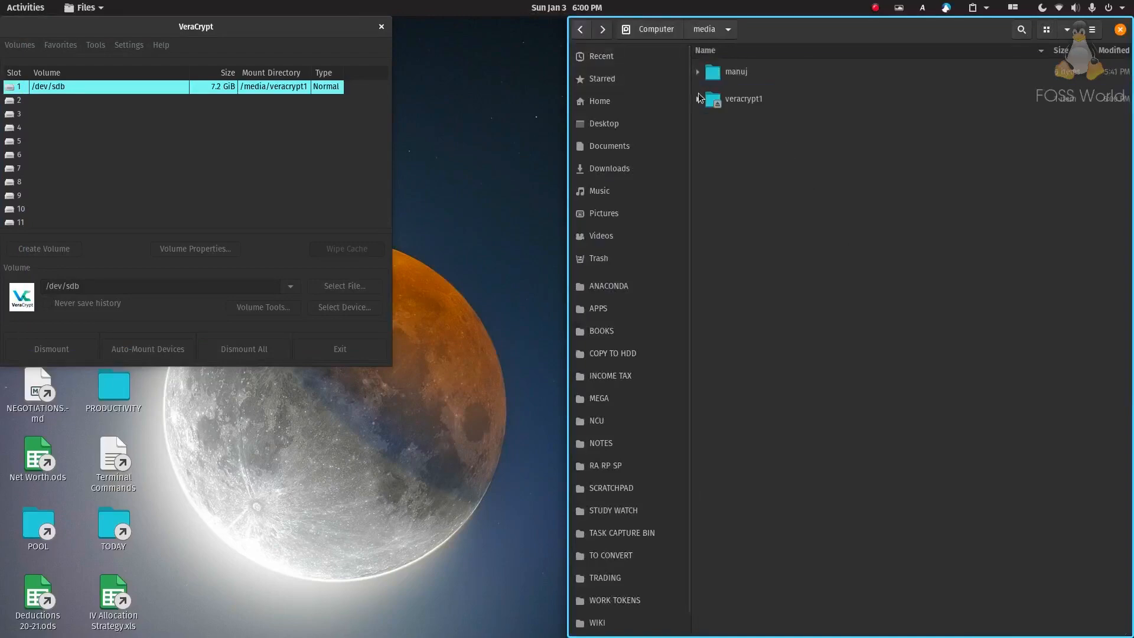
{"action": "left_click", "coordinate": [698, 99]}
{"action": "double_click", "coordinate": [742, 100]}
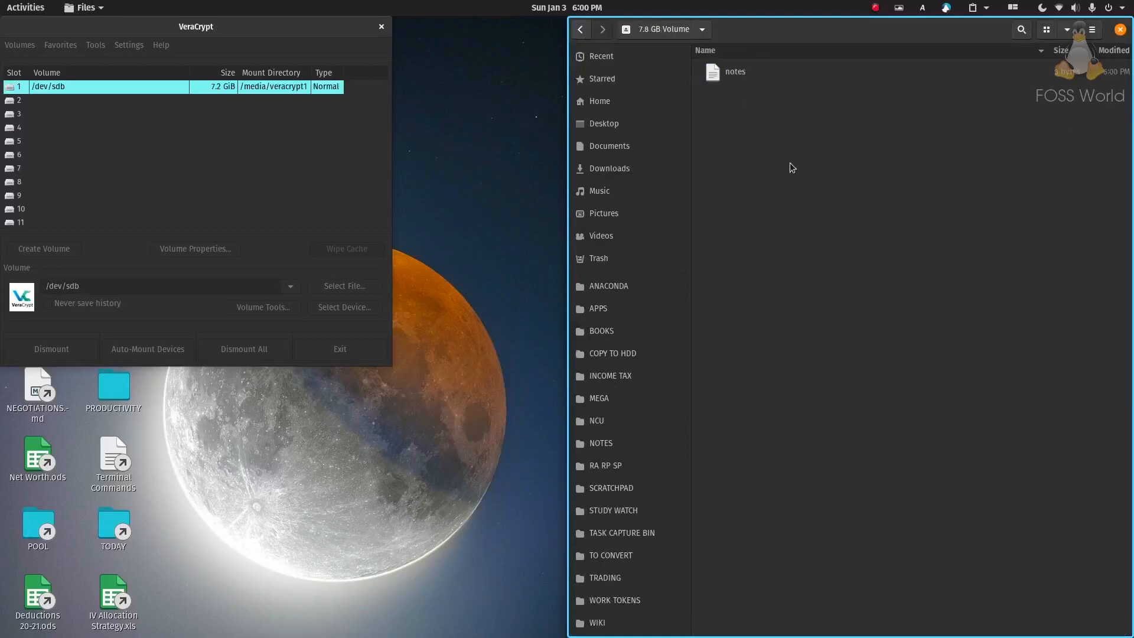
Reopen veracrypt1, then dismount all VeraCrypt volumes
{"action": "left_click", "coordinate": [584, 30]}
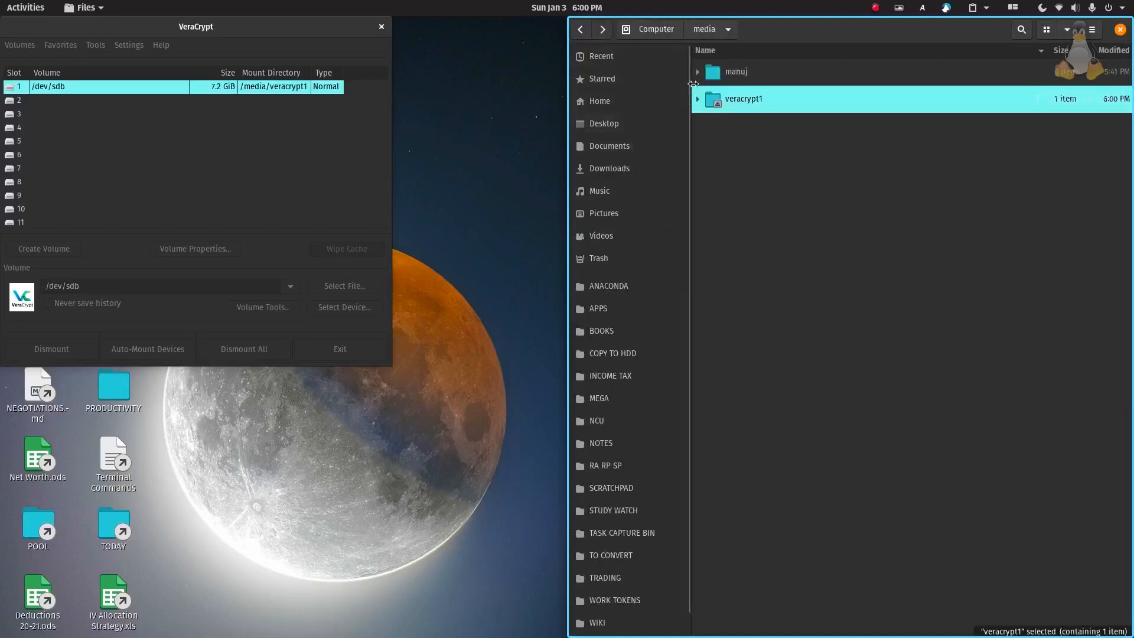
{"action": "double_click", "coordinate": [764, 98]}
{"action": "left_click", "coordinate": [795, 160]}
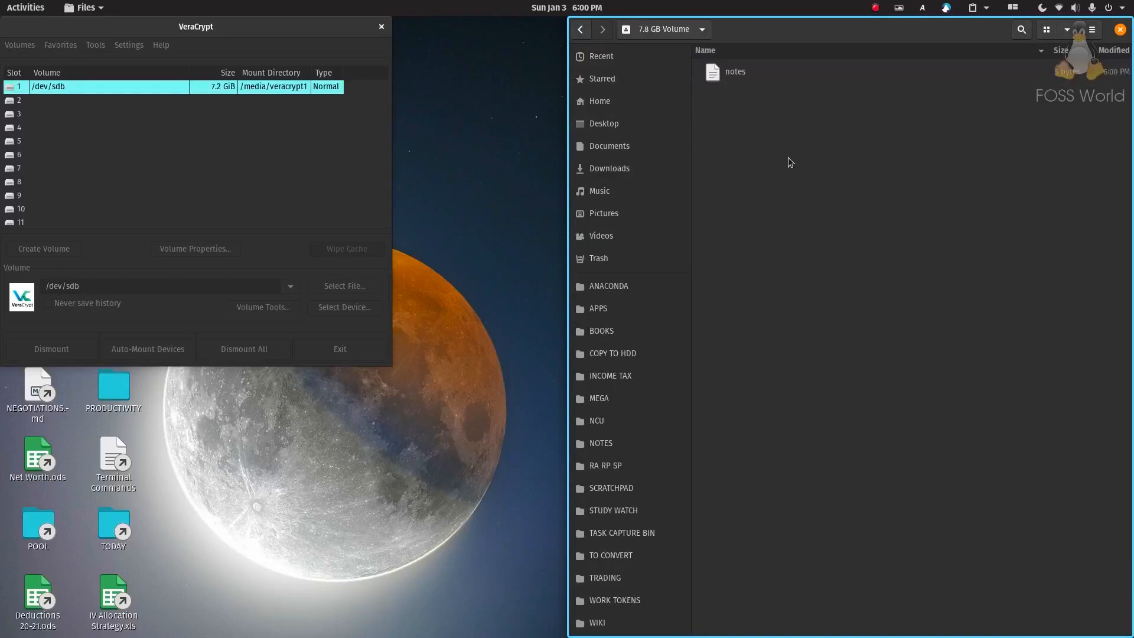
{"action": "left_click", "coordinate": [269, 349]}
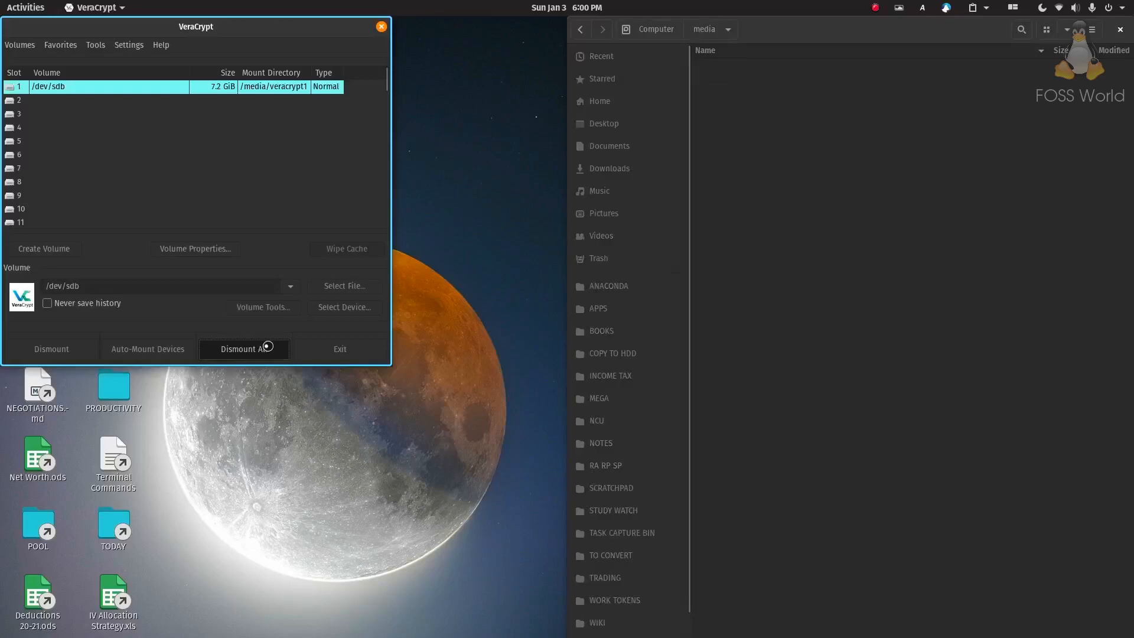
Remount /dev/sdb using its password and PIM
{"action": "left_click", "coordinate": [747, 199]}
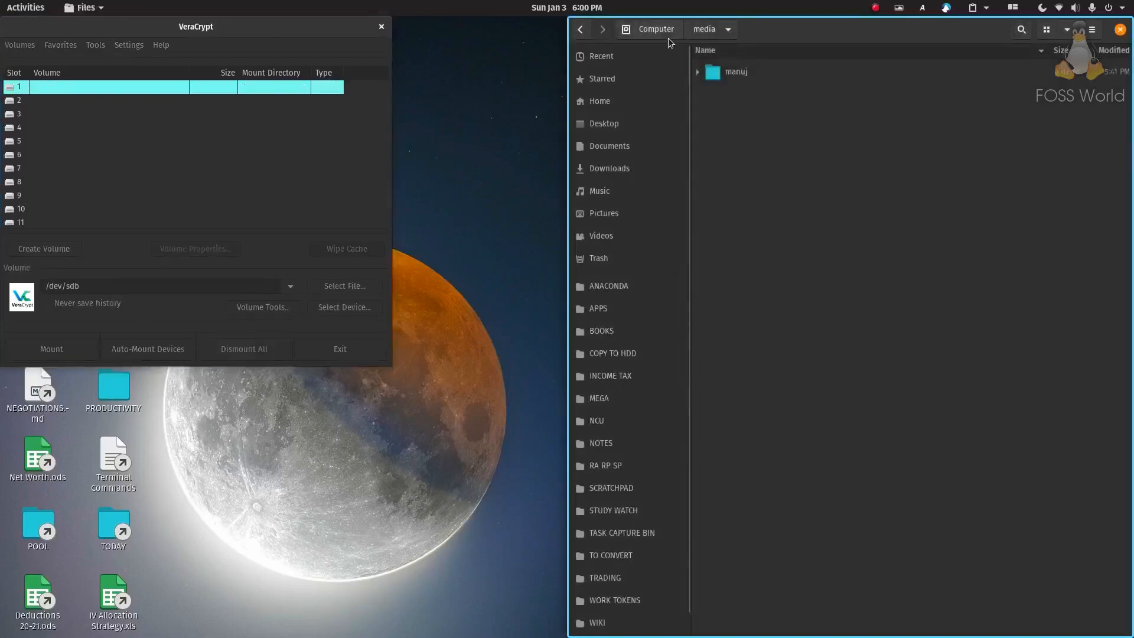
{"action": "left_click", "coordinate": [48, 349]}
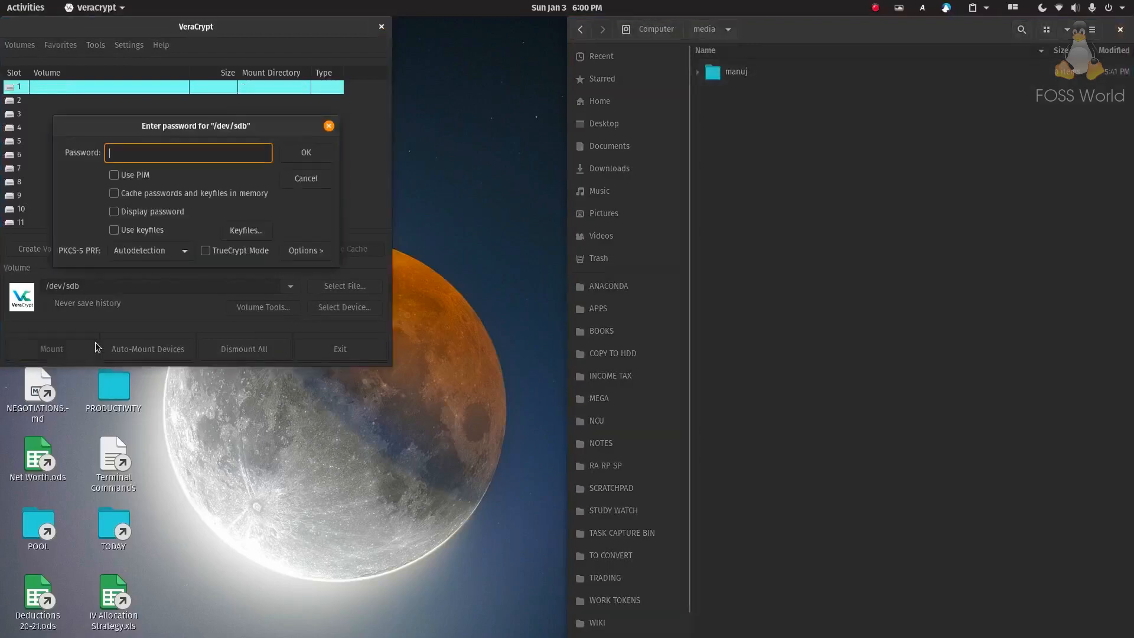
{"action": "left_click", "coordinate": [132, 176]}
{"action": "left_click", "coordinate": [160, 148]}
{"action": "type", "text": "••••"}
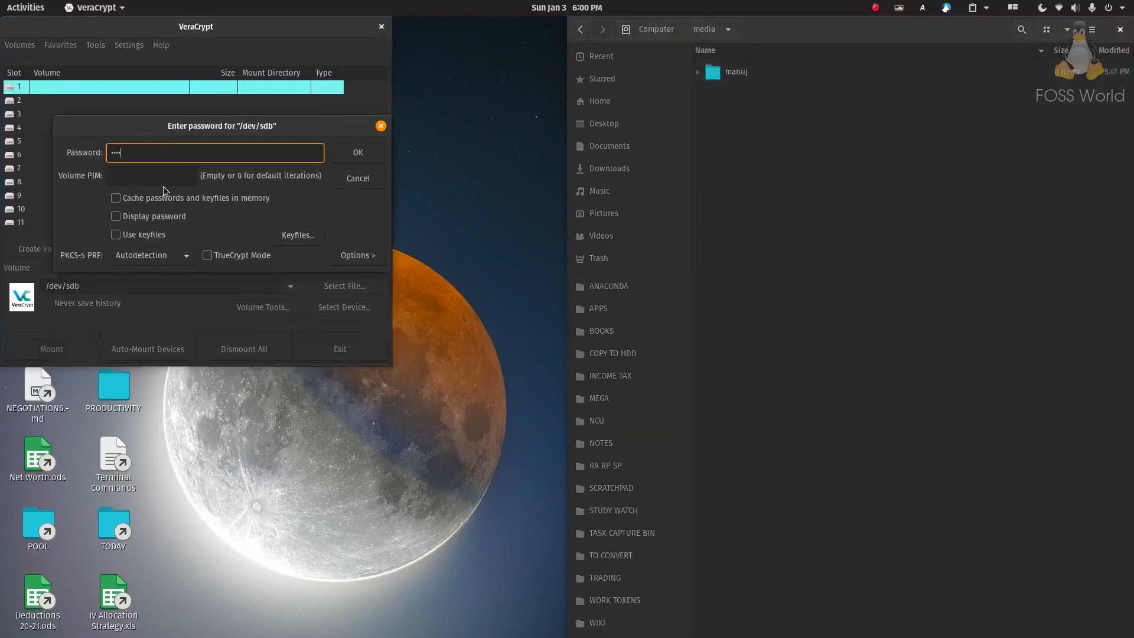
{"action": "left_click", "coordinate": [161, 177]}
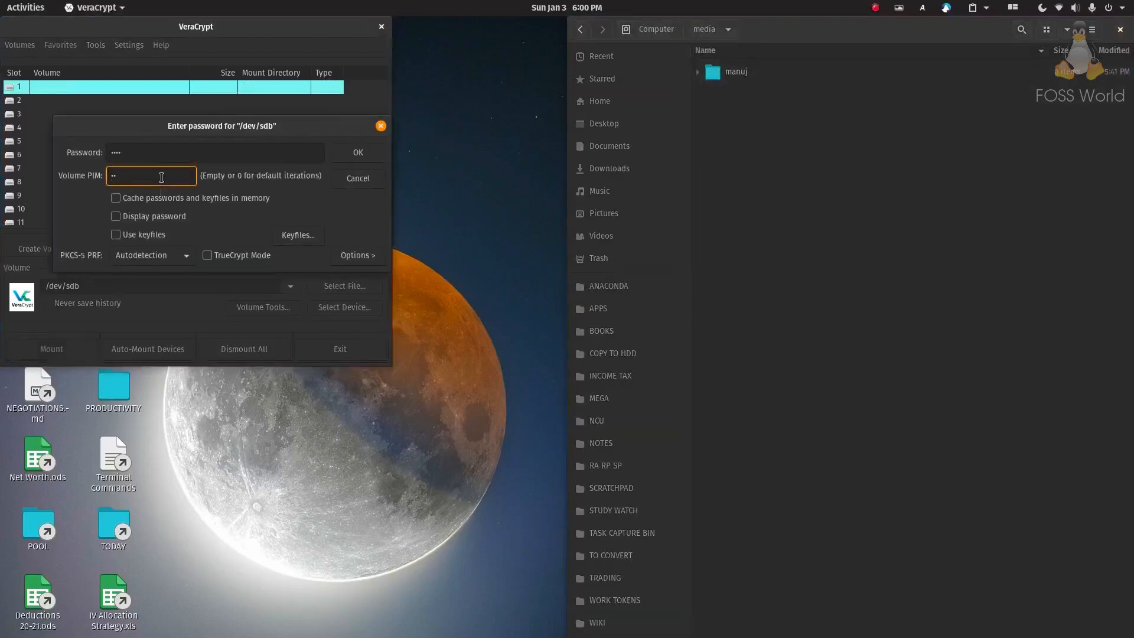
{"action": "left_click", "coordinate": [359, 157]}
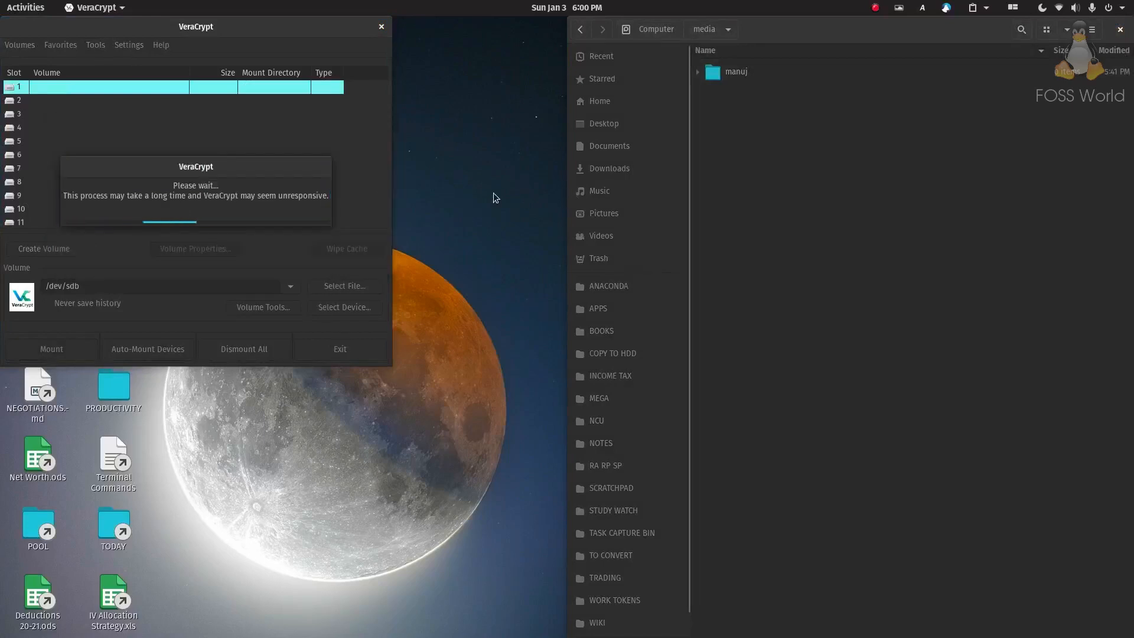
Open notes in veracrypt1 as text to confirm it still reads 'test'
{"action": "left_click", "coordinate": [754, 100]}
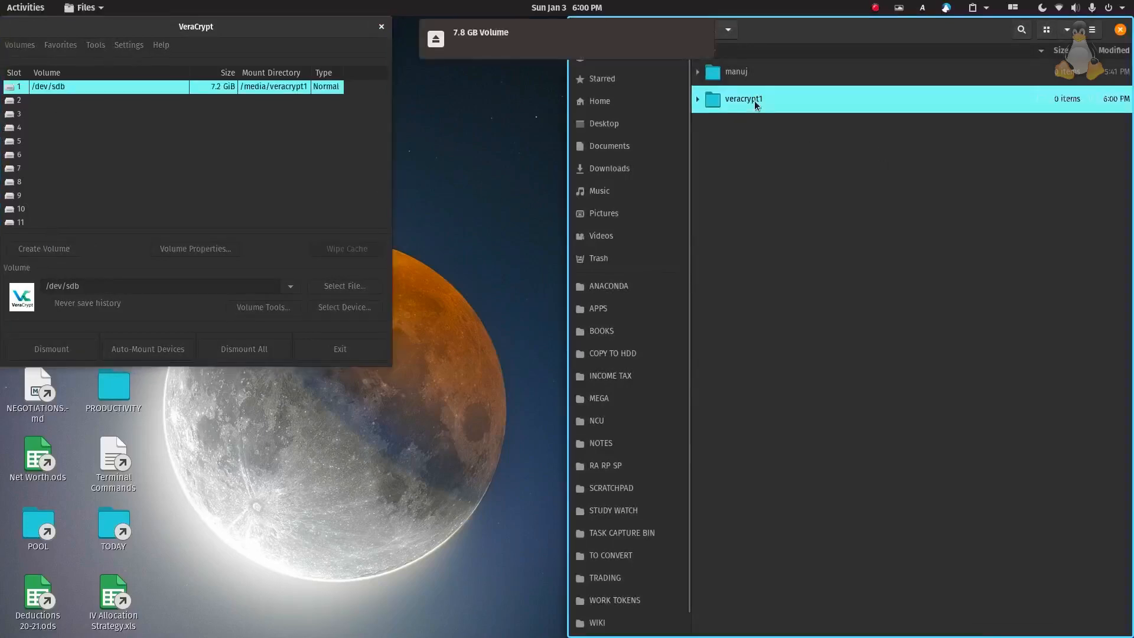
{"action": "double_click", "coordinate": [743, 105]}
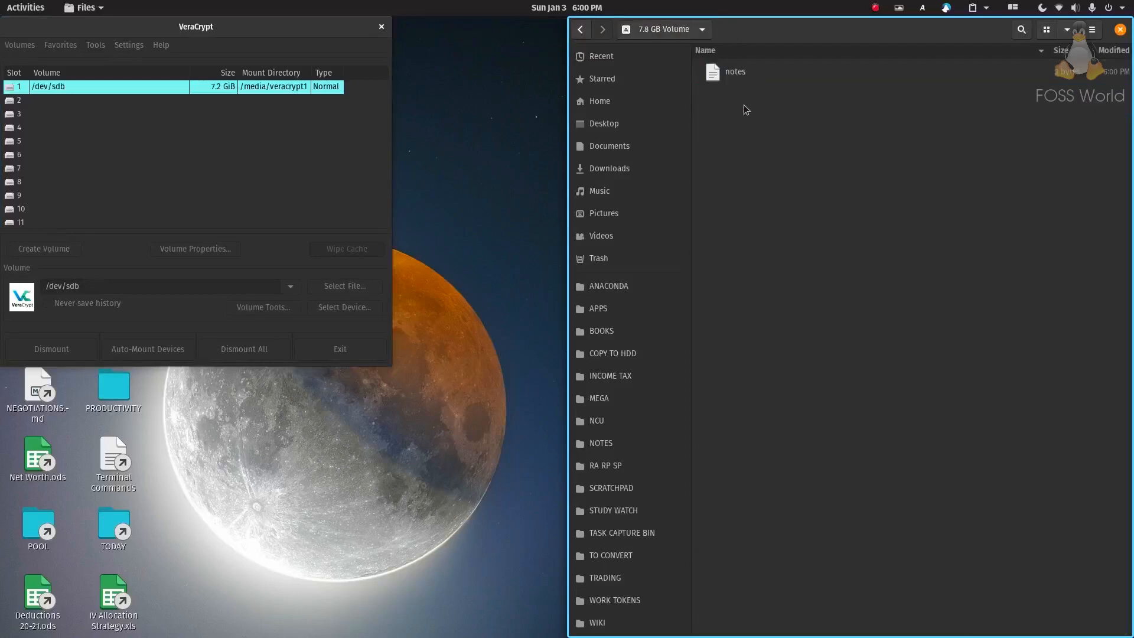
{"action": "double_click", "coordinate": [744, 83]}
{"action": "left_click", "coordinate": [808, 353]}
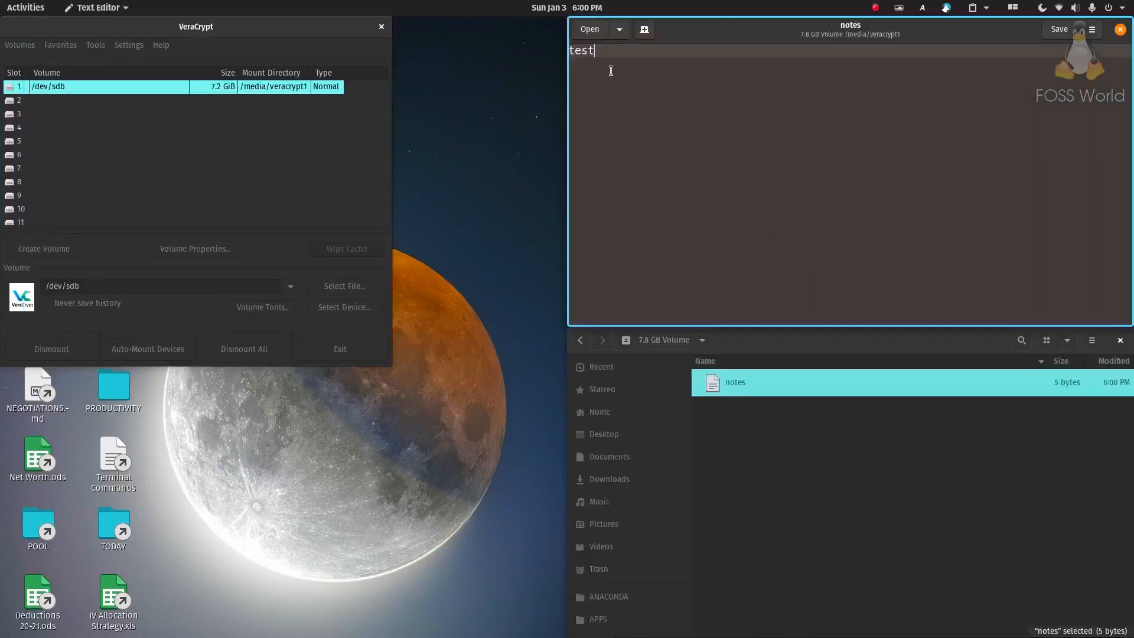